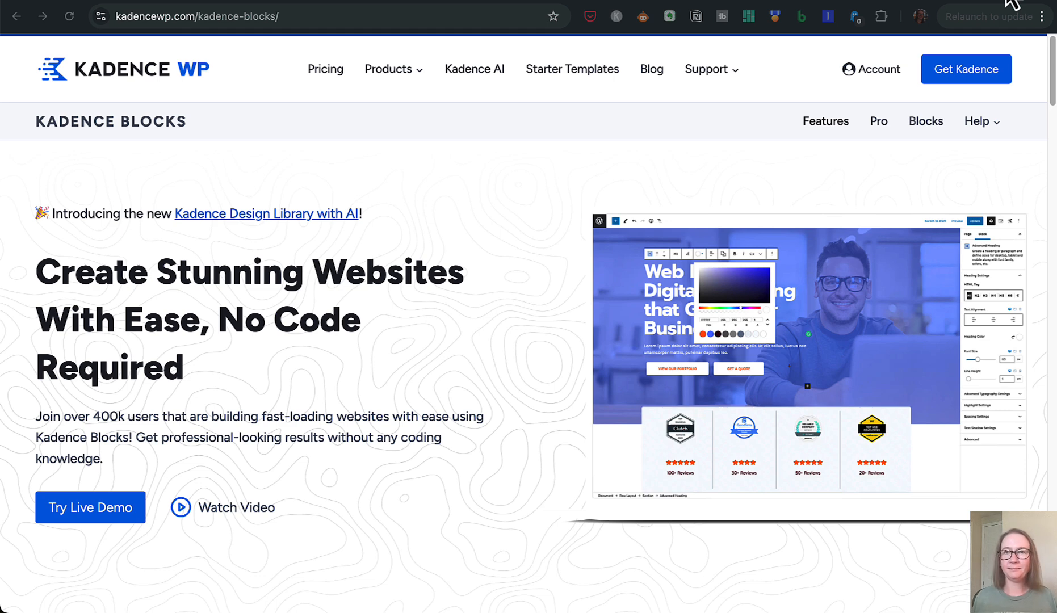
- Switch to the Discover Plasma website and open its page of plasma centers in Birmingham, Alabama
left_click(954, 1)
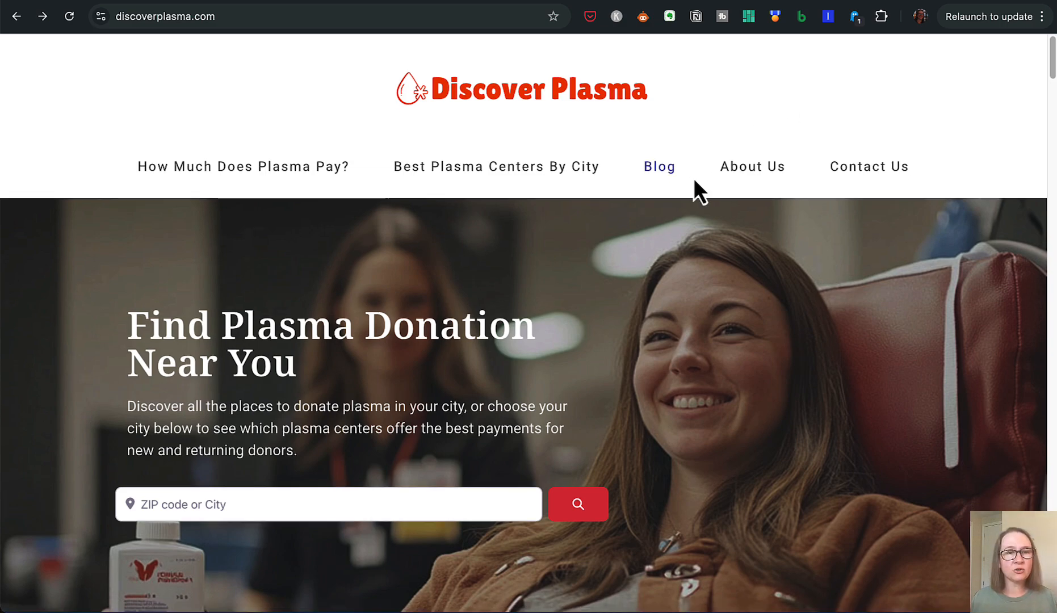
scroll(696, 182, "down", 13)
scroll(693, 176, "down", 15)
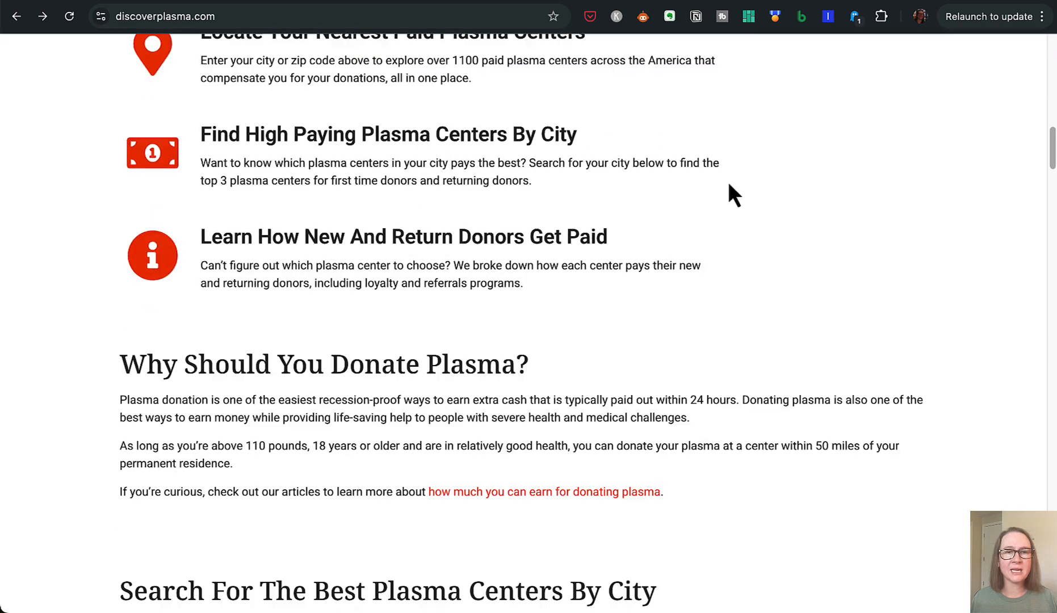
scroll(741, 177, "down", 1)
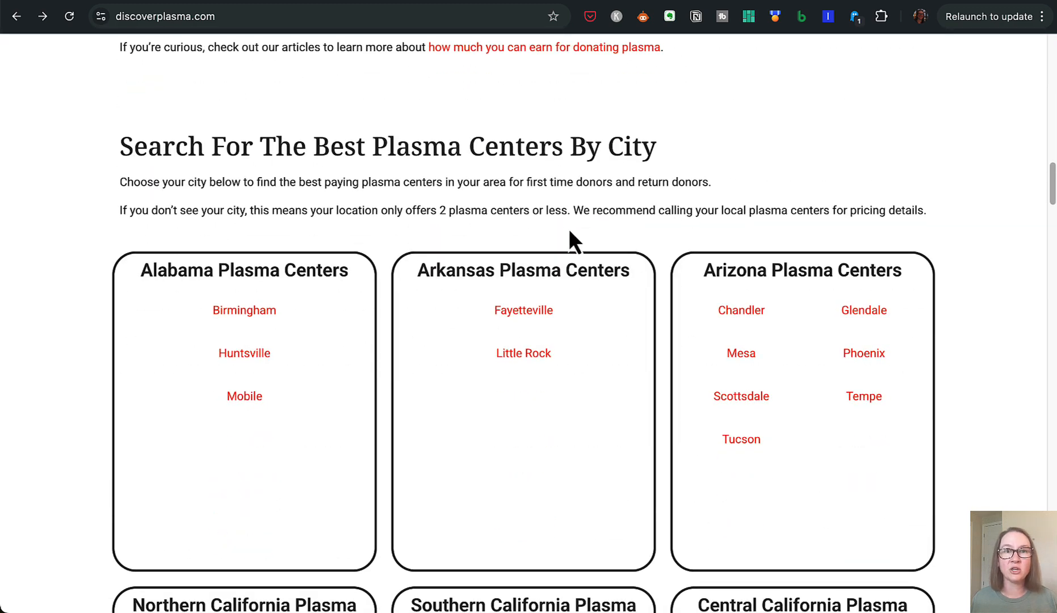
left_click(258, 310)
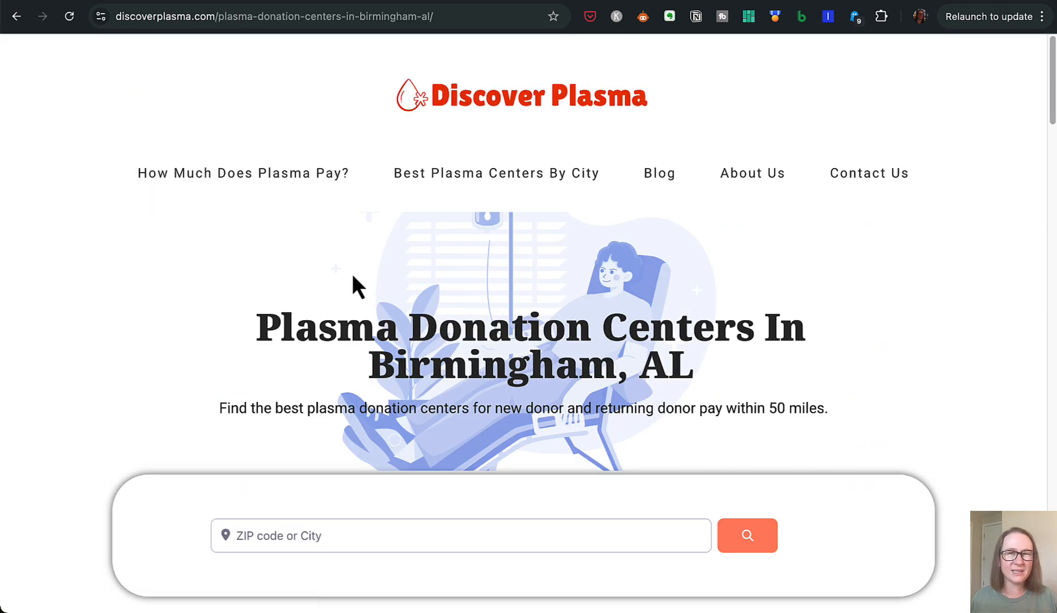
- Open the Freedom Plasma listing and examine its donation center info, opening hours and map
scroll(358, 275, "down", 10)
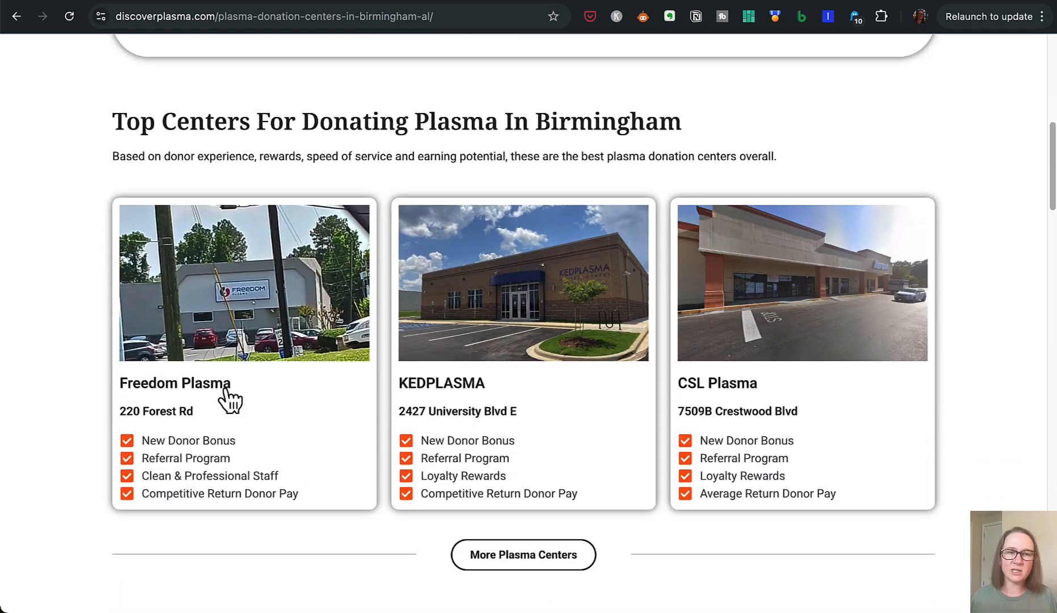
left_click(227, 390)
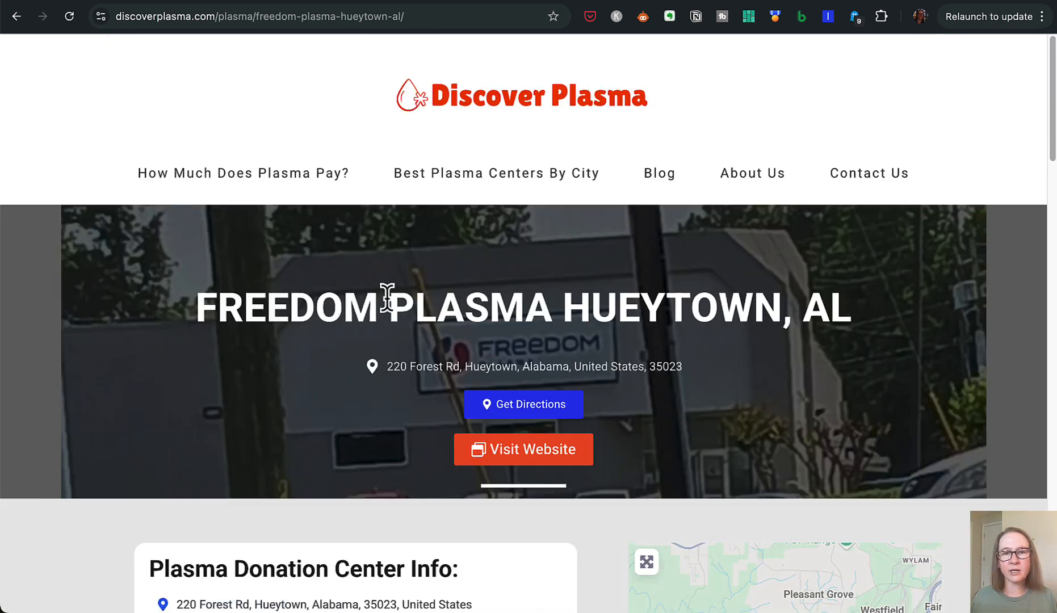
scroll(389, 304, "down", 4)
scroll(392, 309, "down", 2)
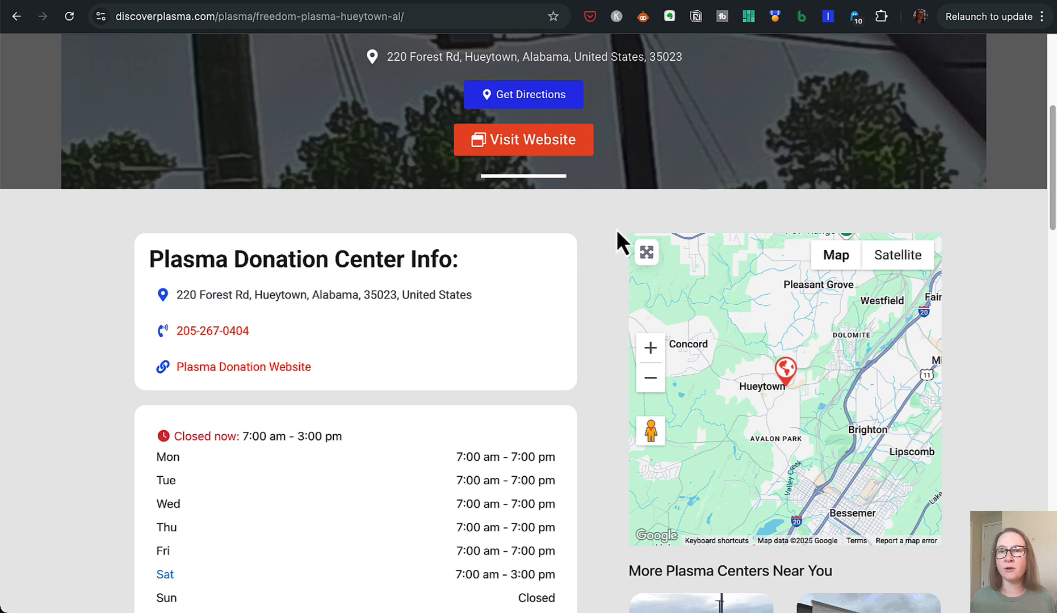
- Switch to the new WordPress page and look through the available blocks down to the Kadence Blocks group
left_click(926, 0)
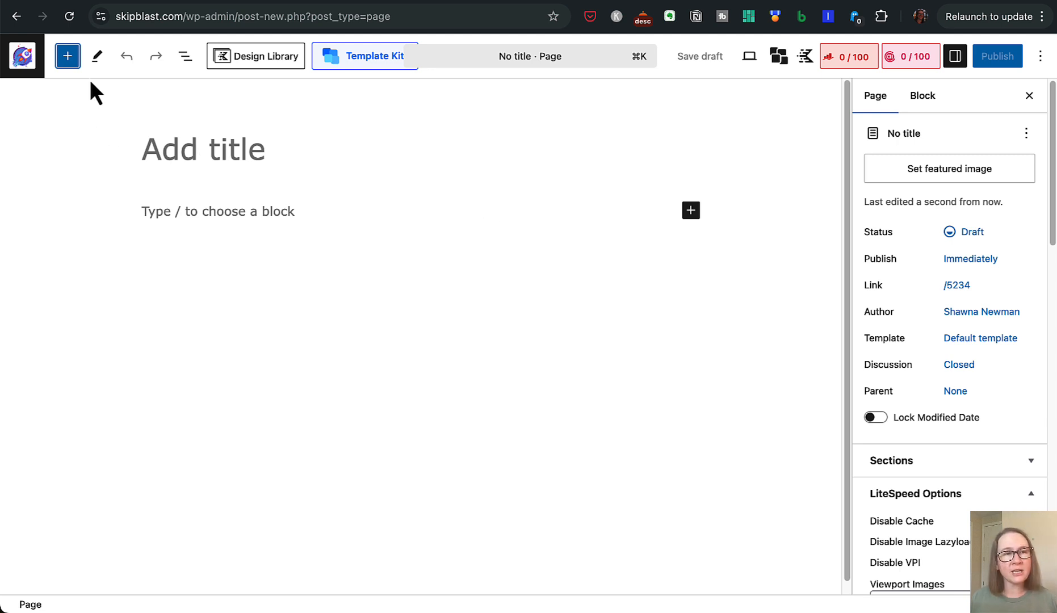
left_click(67, 57)
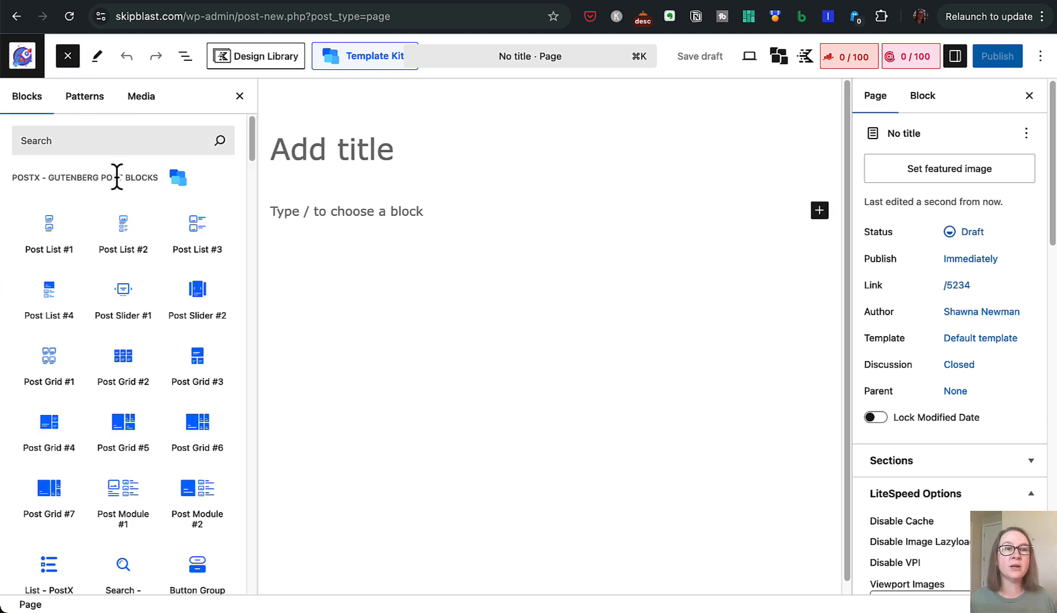
scroll(119, 179, "down", 10)
scroll(125, 188, "down", 2)
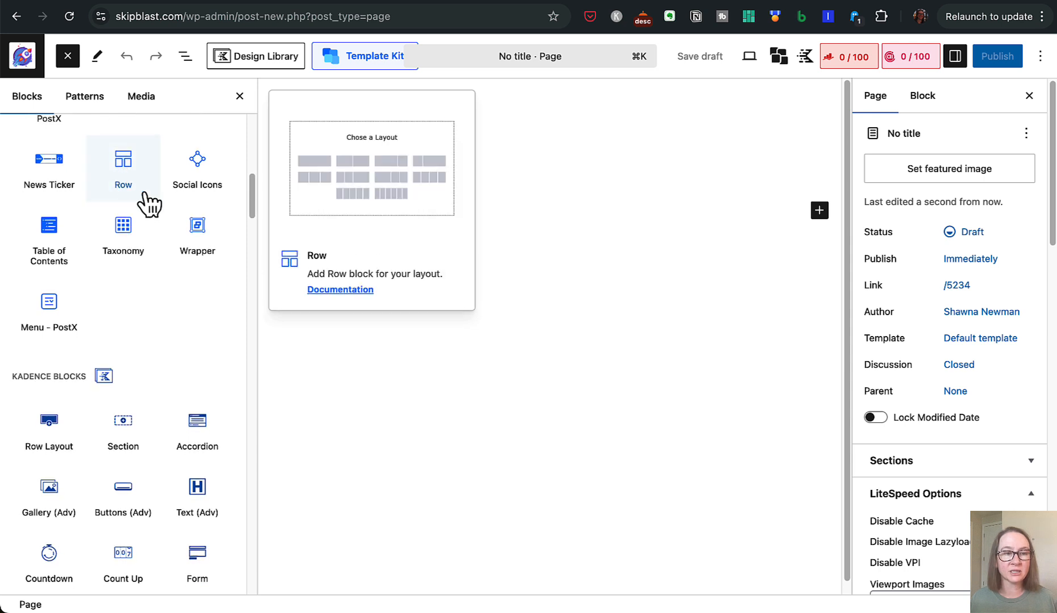
scroll(174, 318, "down", 2)
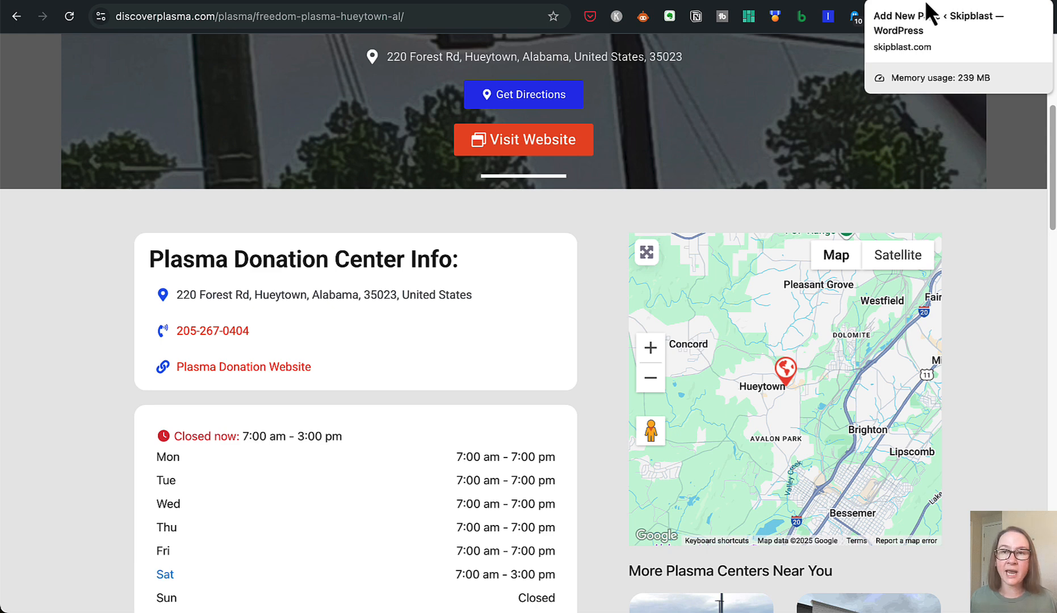
- Find the Columns block by searching for "column" and insert it into the new page with two equal columns
left_click(918, 4)
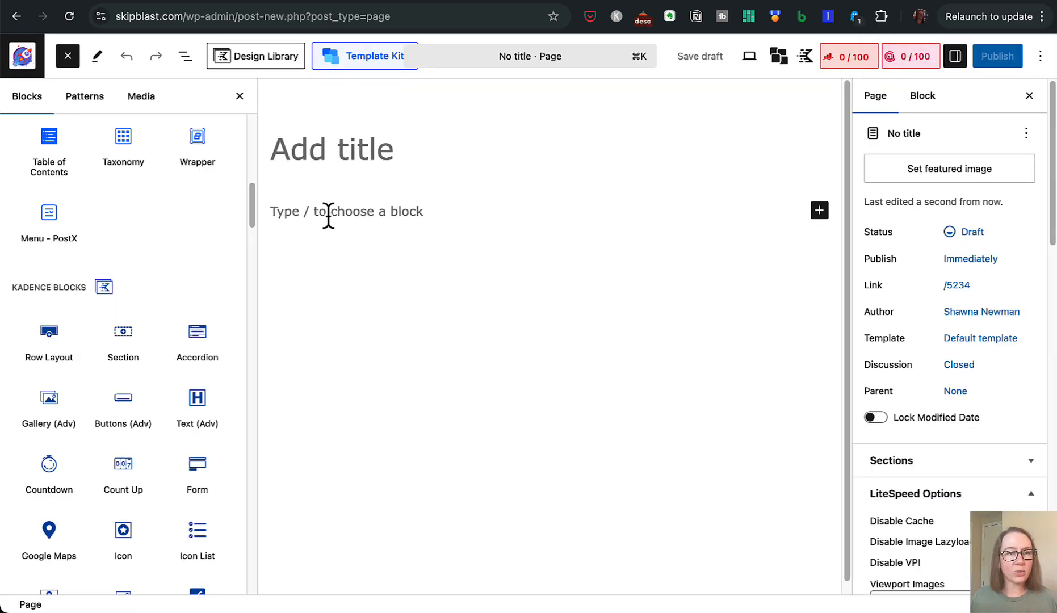
scroll(142, 204, "up", 10)
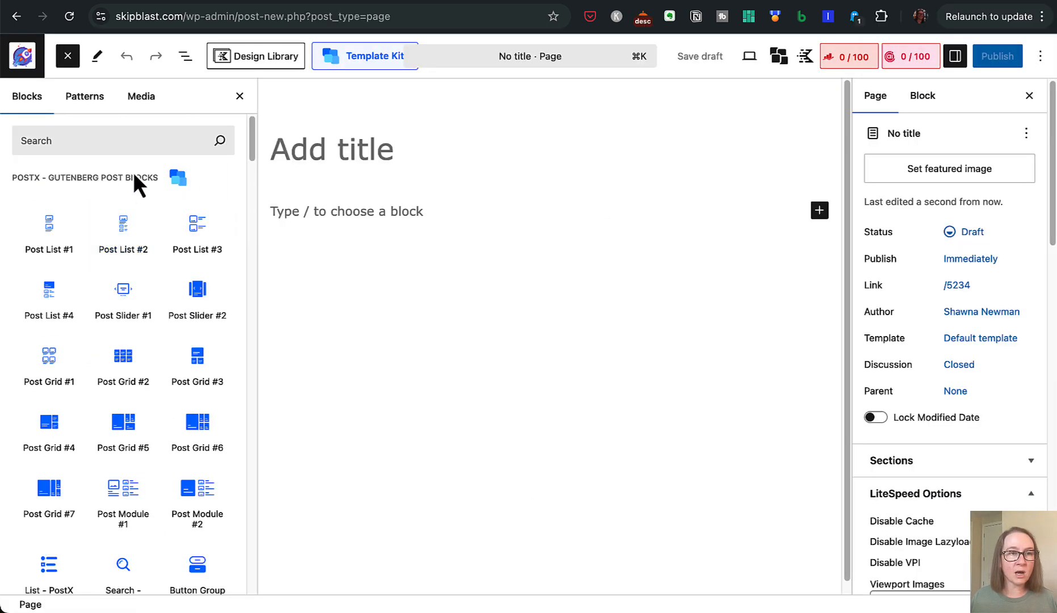
left_click(123, 140)
type("column")
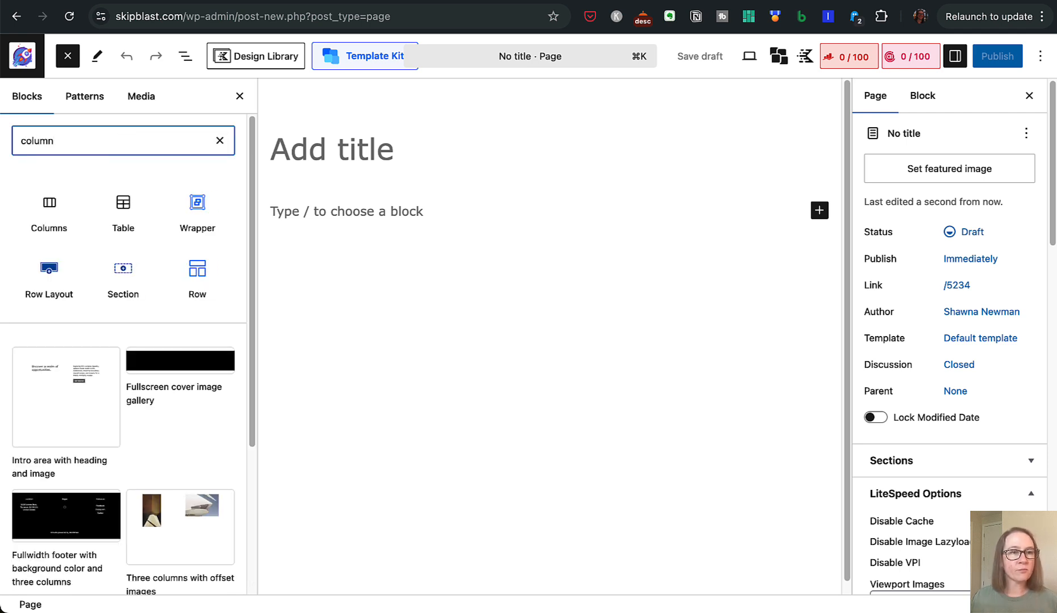
left_click(50, 211)
left_click(358, 292)
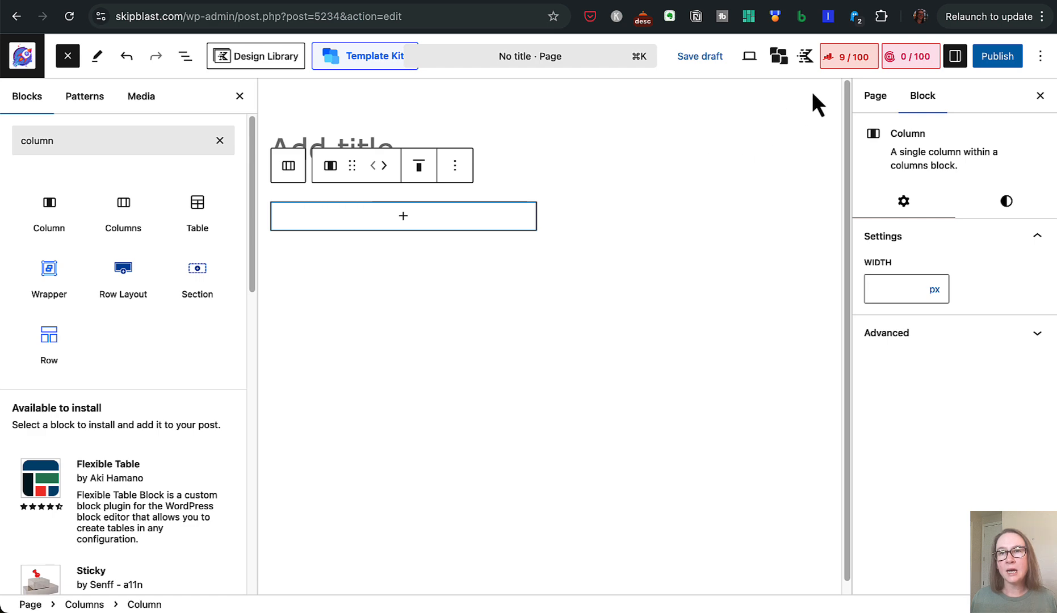
- Copy the heading "Plasma Donation Center Info:" from the Freedom Plasma listing
left_click(957, 1)
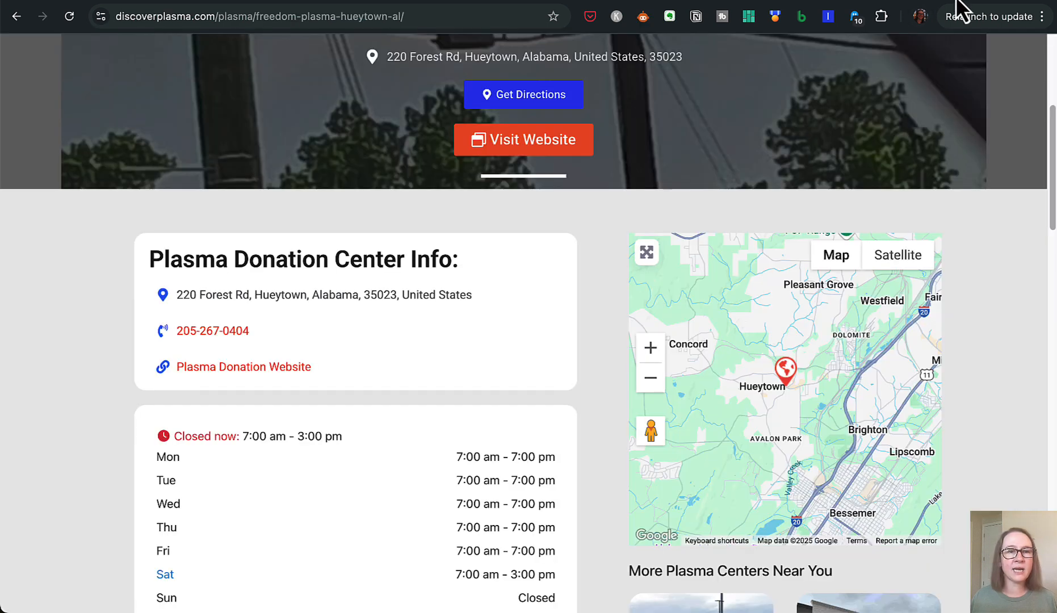
triple_click(398, 259)
key("super+c")
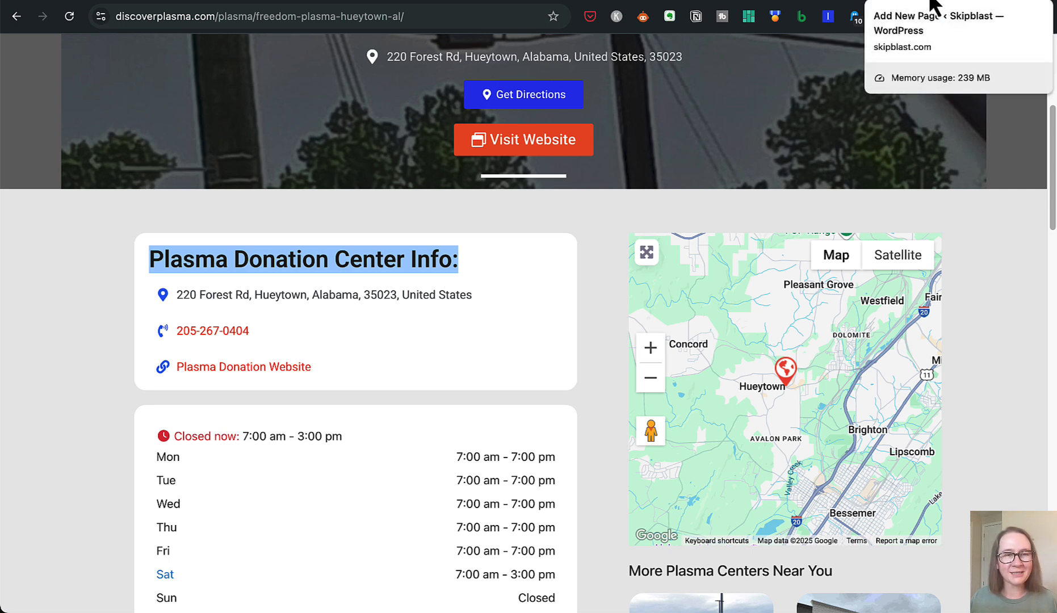
- Add a Heading block in the page's first column with the copied text "Plasma Donation Center Info:" and start a paragraph below it
left_click(931, 2)
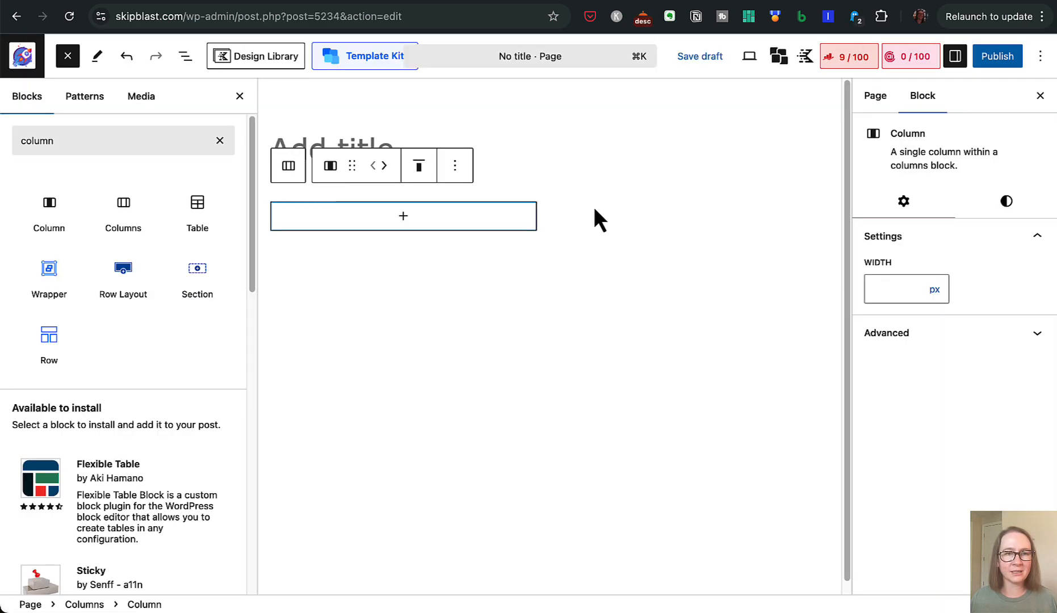
left_click(404, 222)
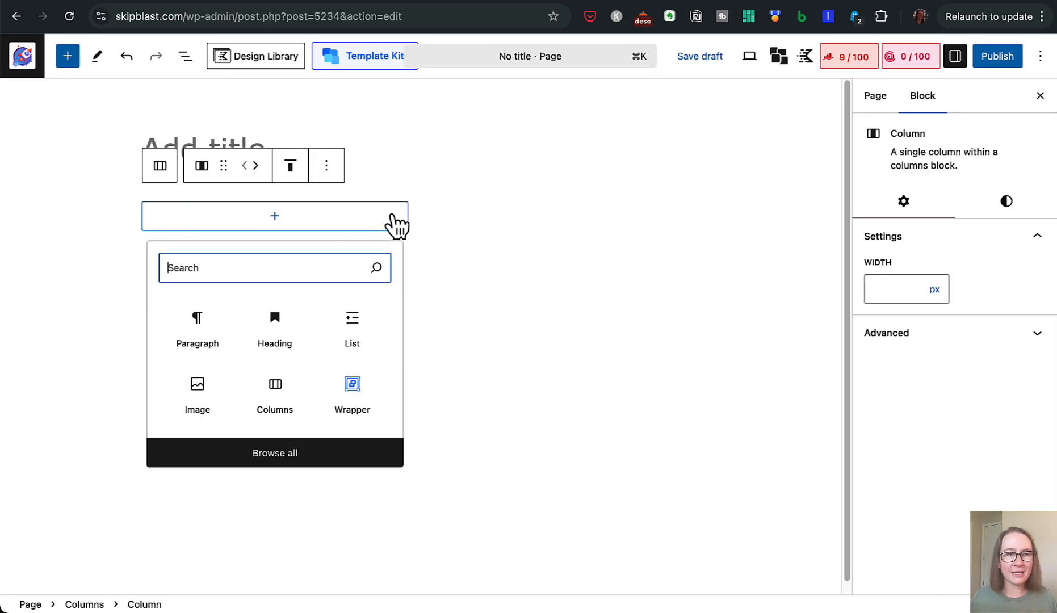
left_click(271, 342)
key("super+v")
key("Return")
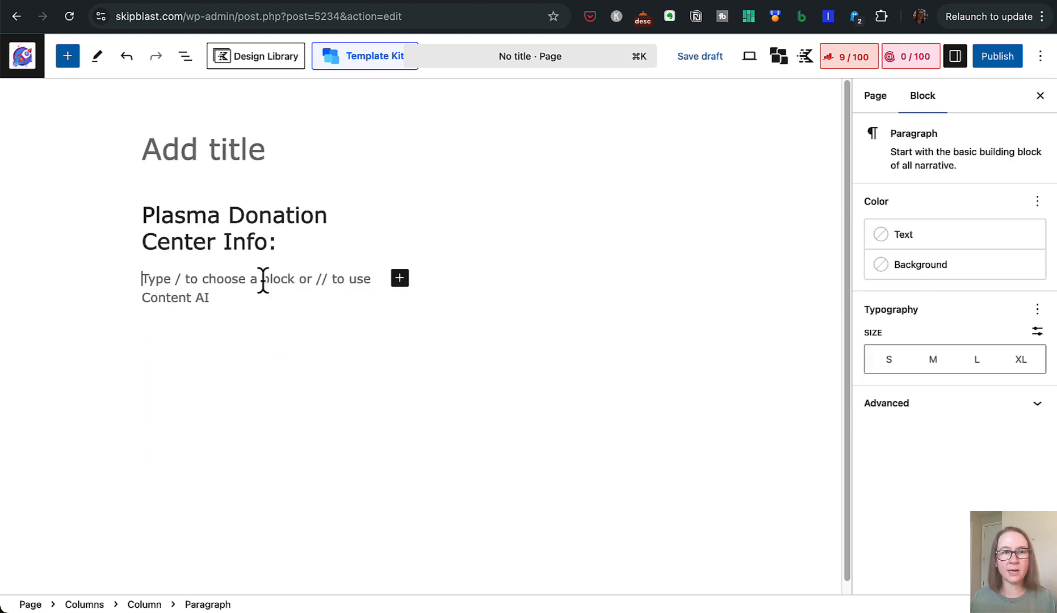
- Copy the center's street address from the info card on the Freedom Plasma listing
left_click(964, 4)
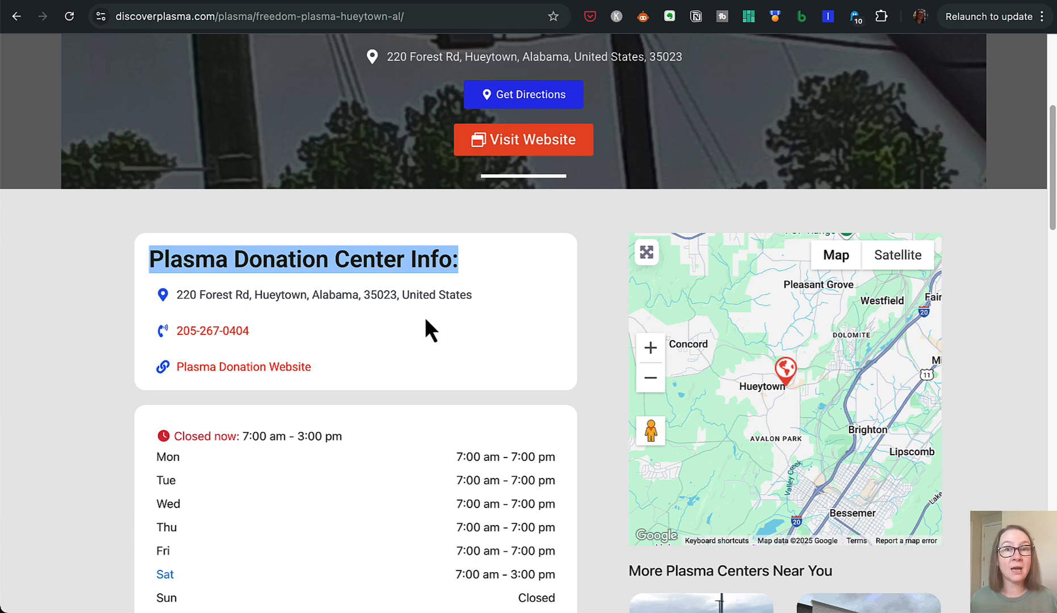
left_click_drag(485, 294, 179, 296)
key("super+c")
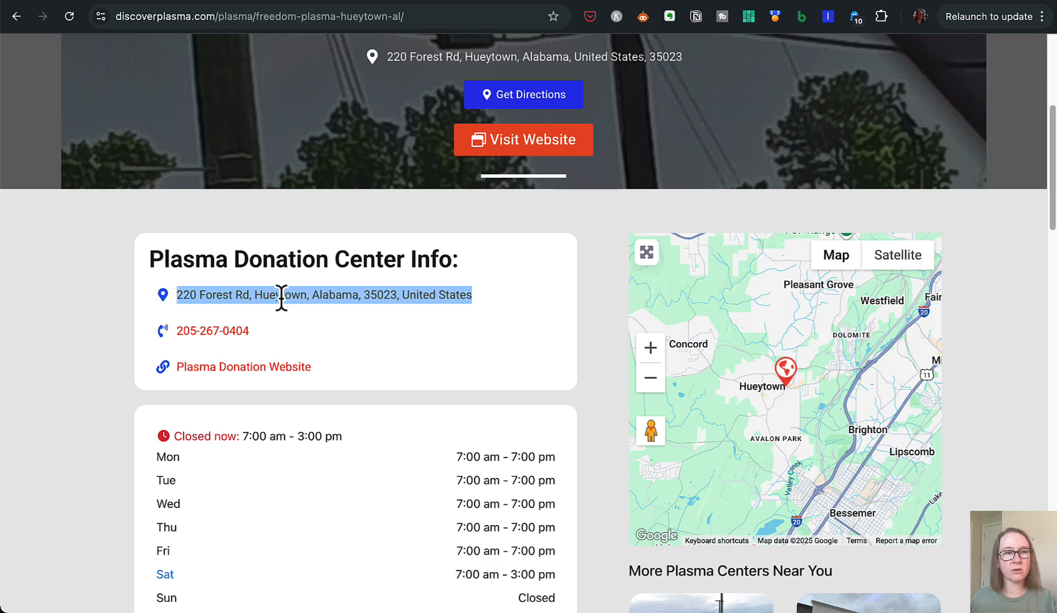
- Insert a Kadence Icon List under the heading in the first column and paste the center's address as its first item
left_click(925, 2)
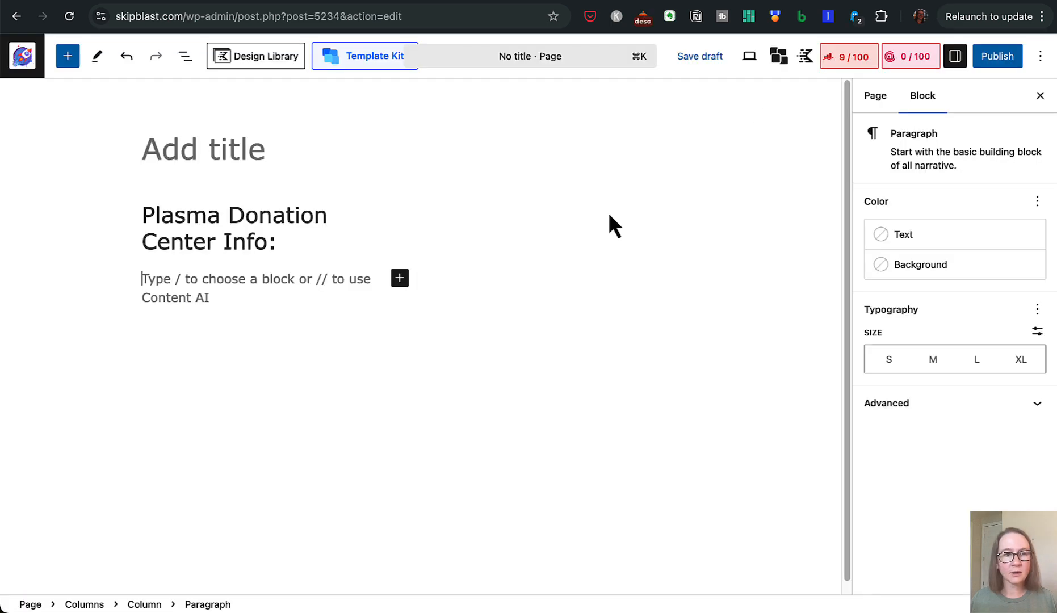
left_click(67, 57)
scroll(179, 230, "down", 10)
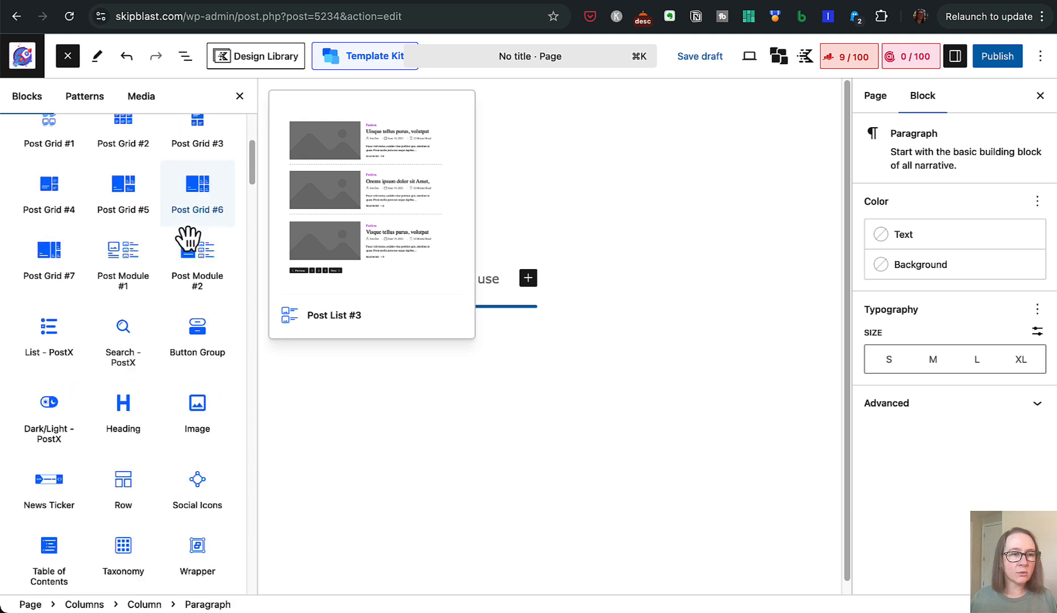
scroll(177, 238, "down", 2)
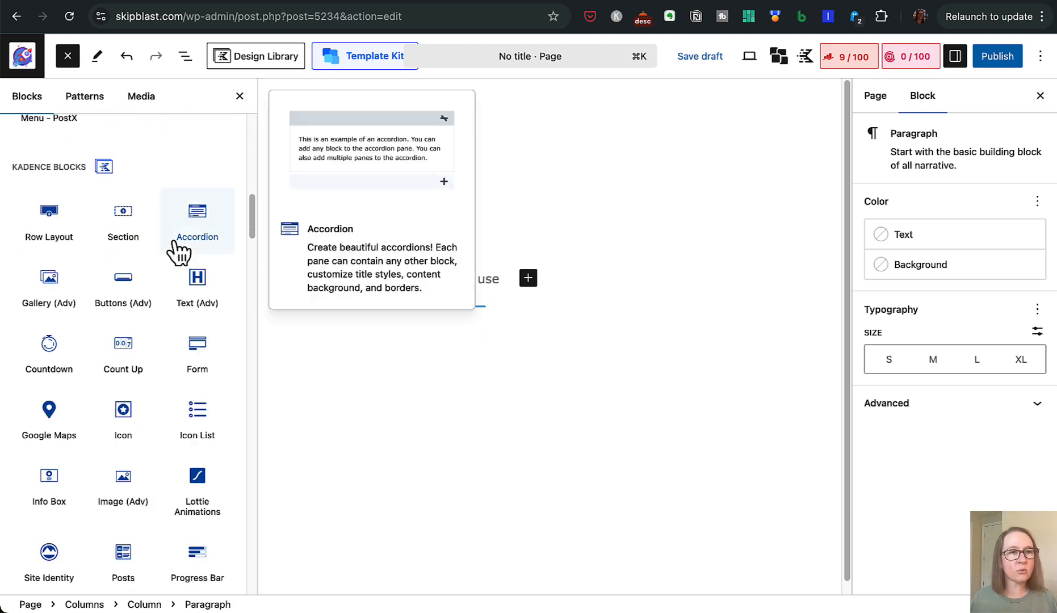
left_click(204, 427)
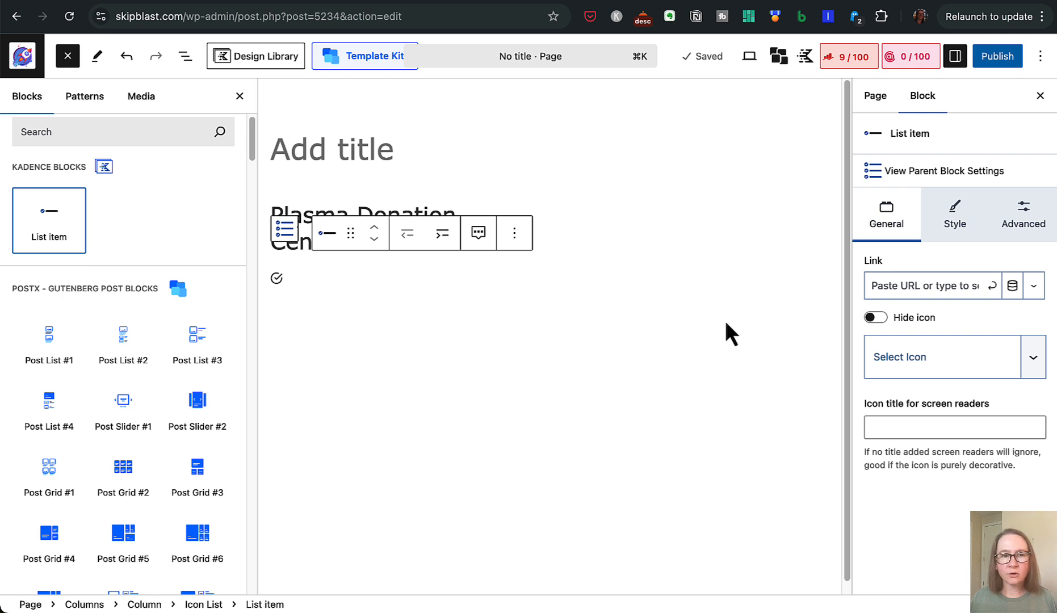
left_click(410, 279)
key("super+v")
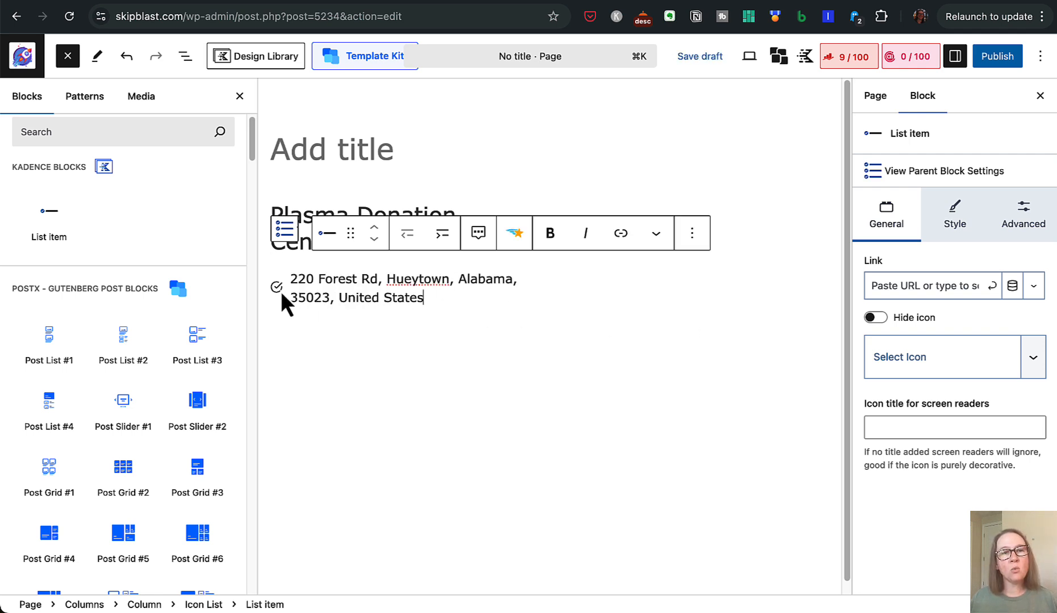
- Search the icons for "map" and set the address item's icon to the solid map-marker-alt pin
left_click(913, 358)
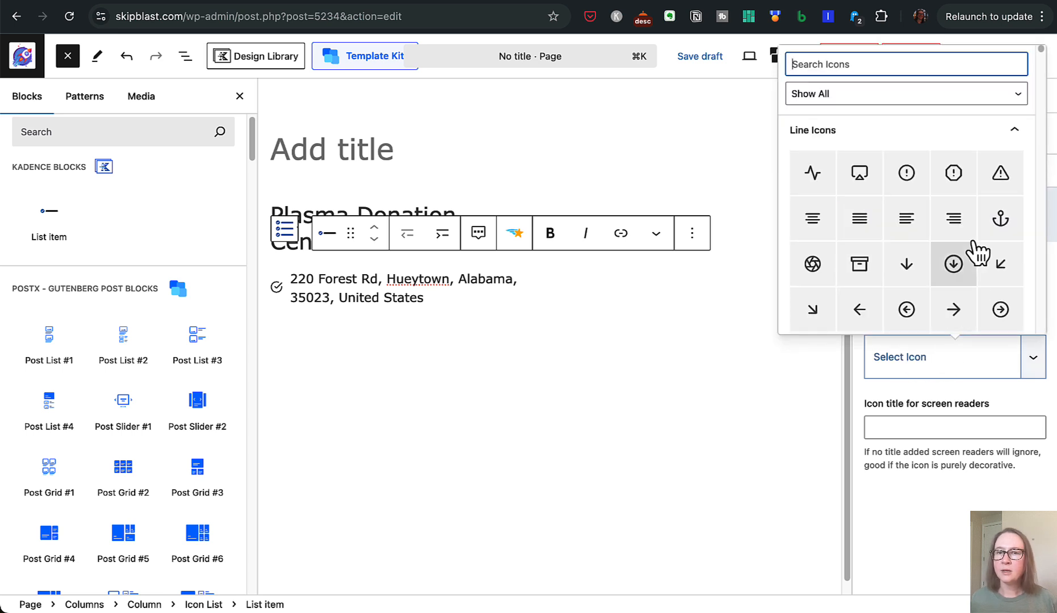
scroll(968, 243, "down", 3)
scroll(978, 253, "down", 4)
scroll(980, 253, "down", 4)
scroll(980, 253, "down", 7)
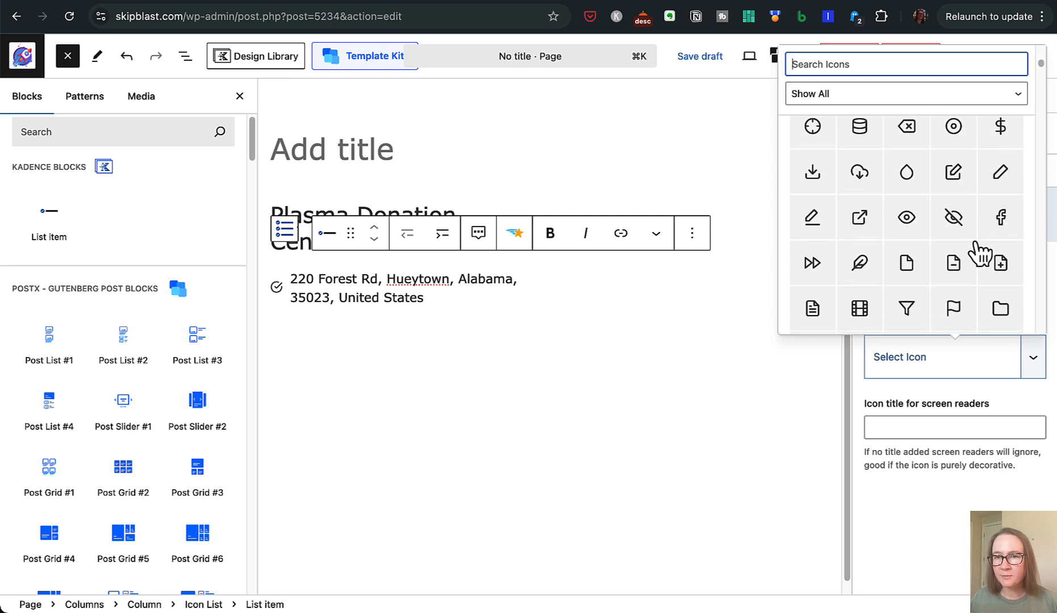
scroll(977, 249, "up", 15)
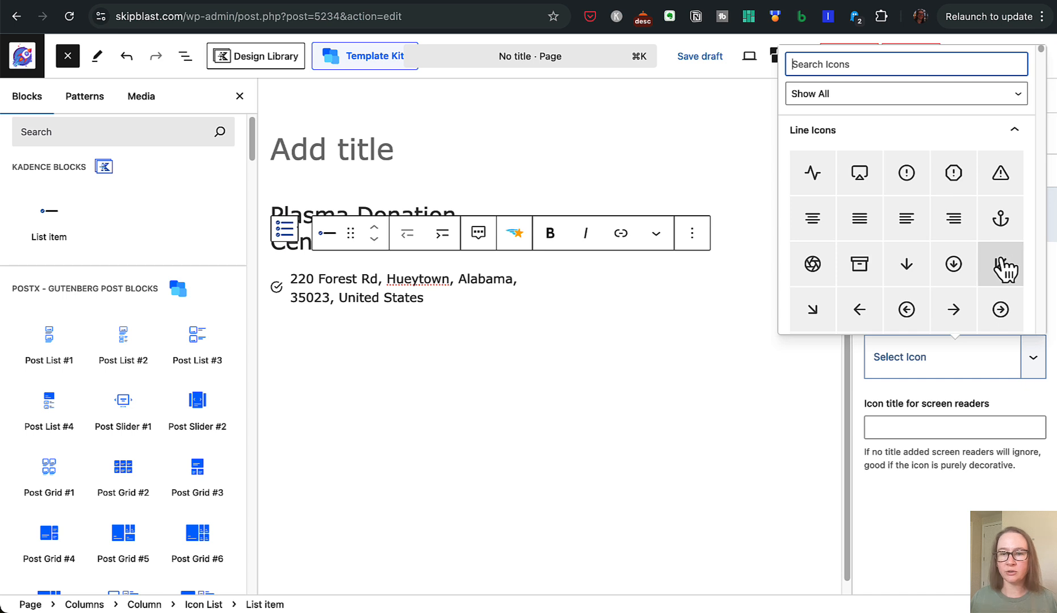
type("map")
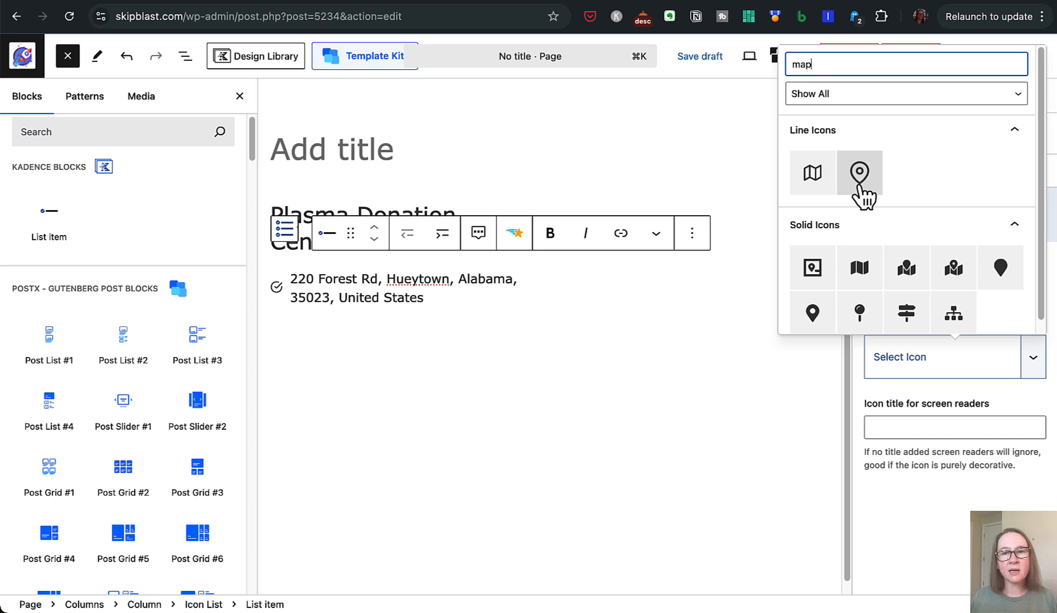
scroll(991, 301, "down", 1)
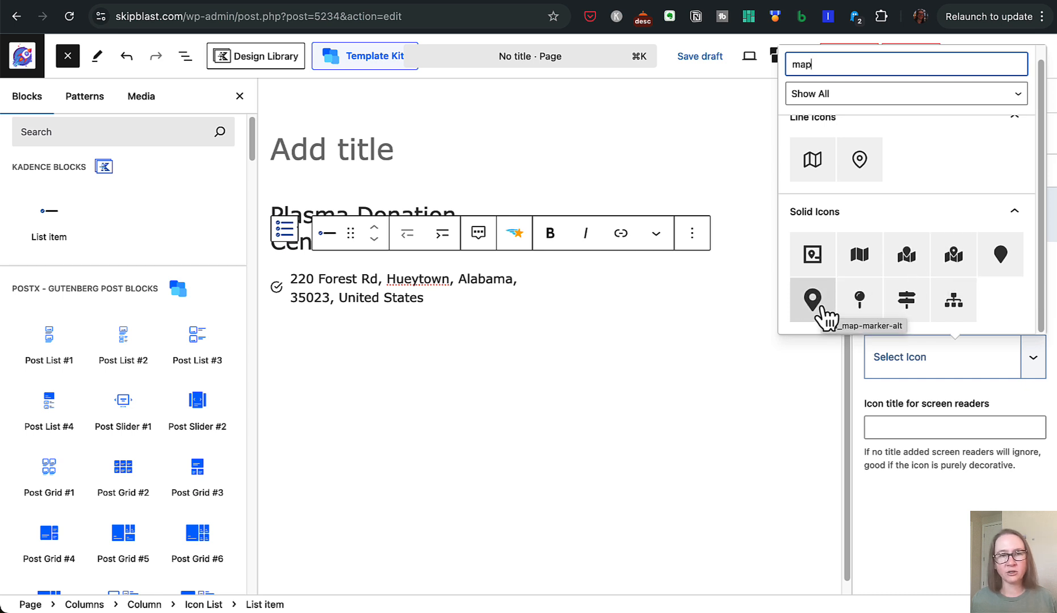
left_click(820, 307)
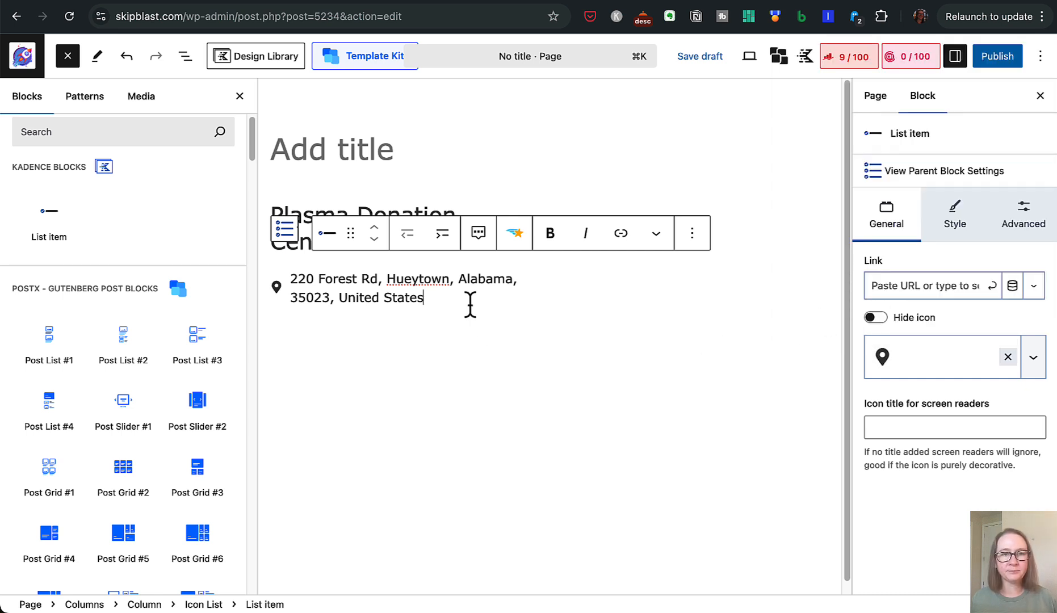
- Add a second item to the icon list containing the center's phone number, copied with its link from the Freedom Plasma listing
key("Return")
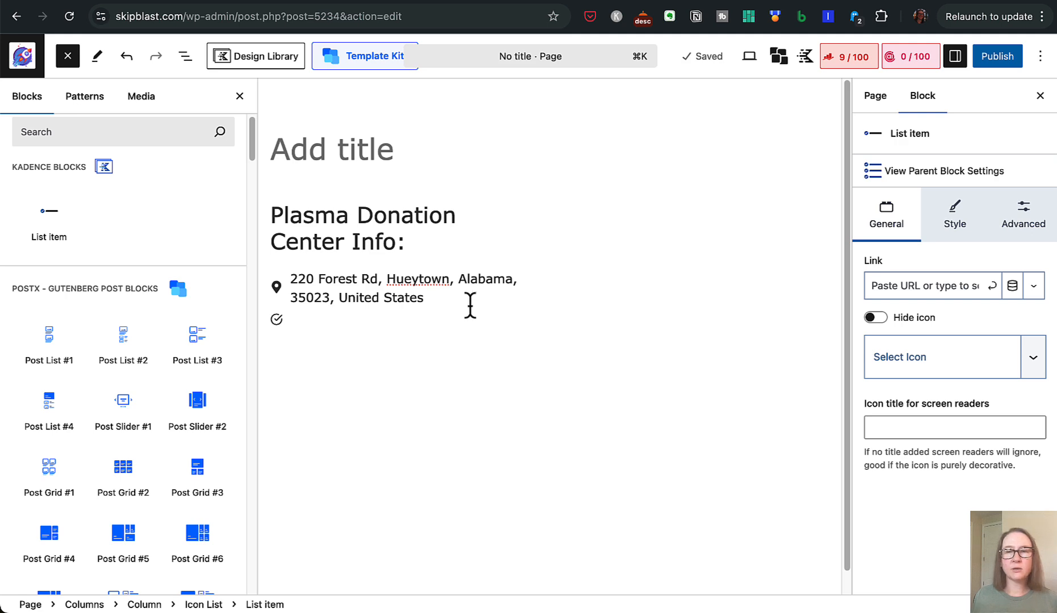
left_click(951, 2)
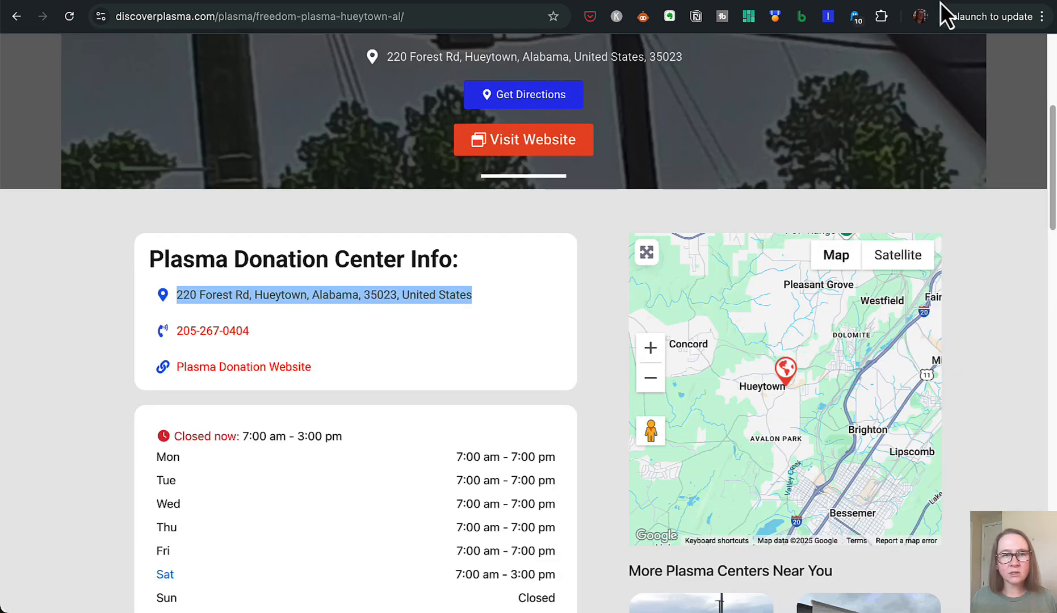
left_click_drag(274, 332, 176, 333)
key("super+c")
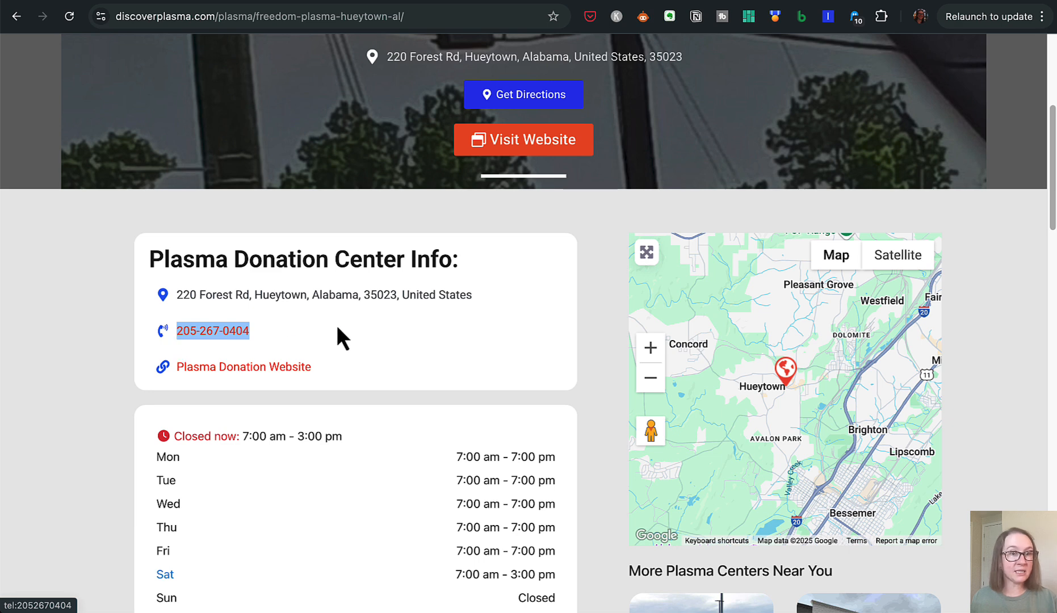
left_click(936, 6)
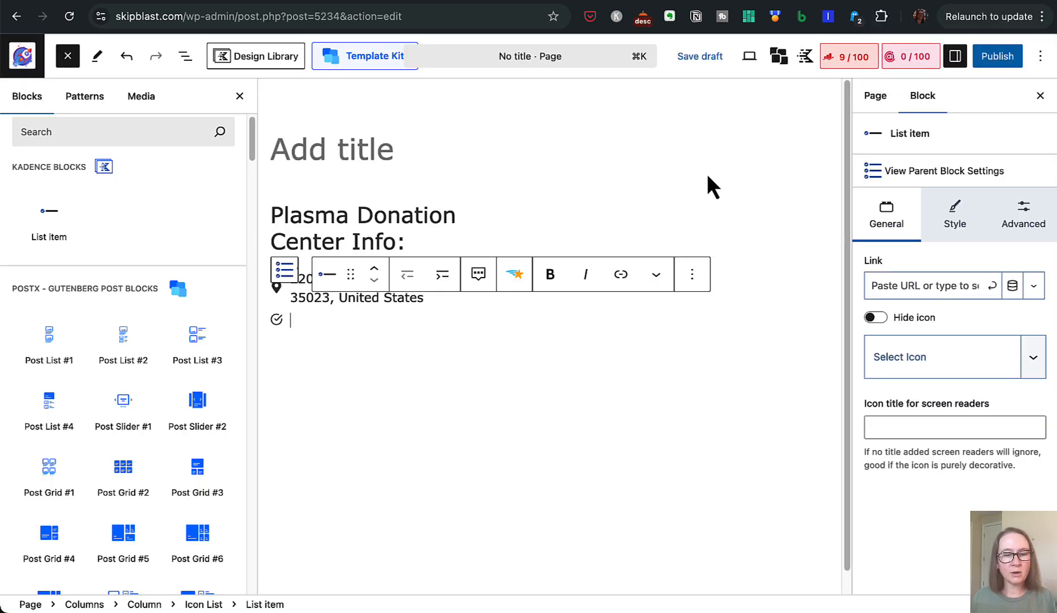
key("super+v")
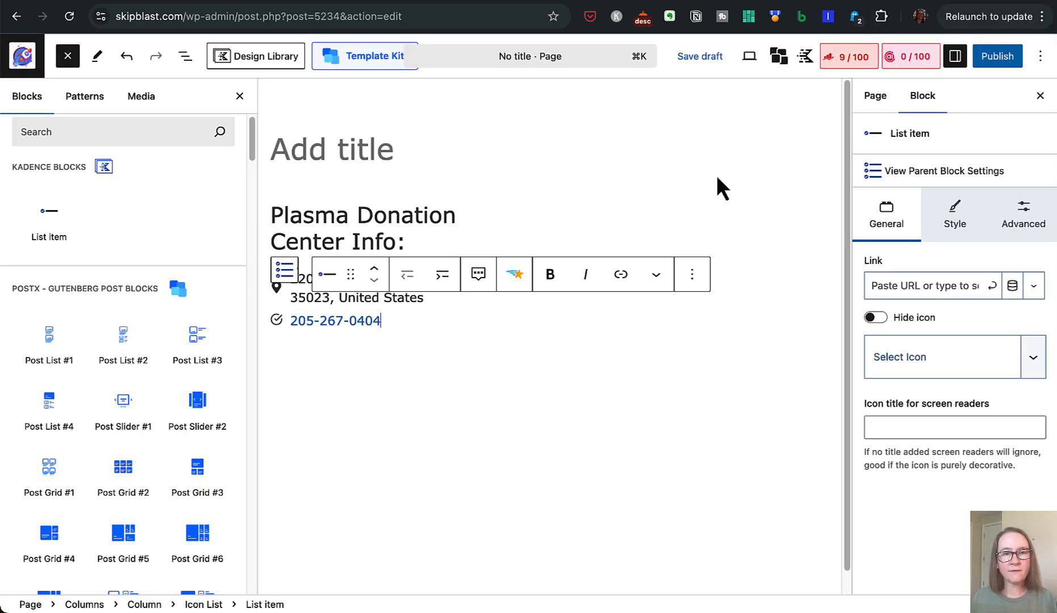
- Search the icons for "phone" and set the phone item's icon to the solid handset with sound waves, matching the listing
left_click(928, 351)
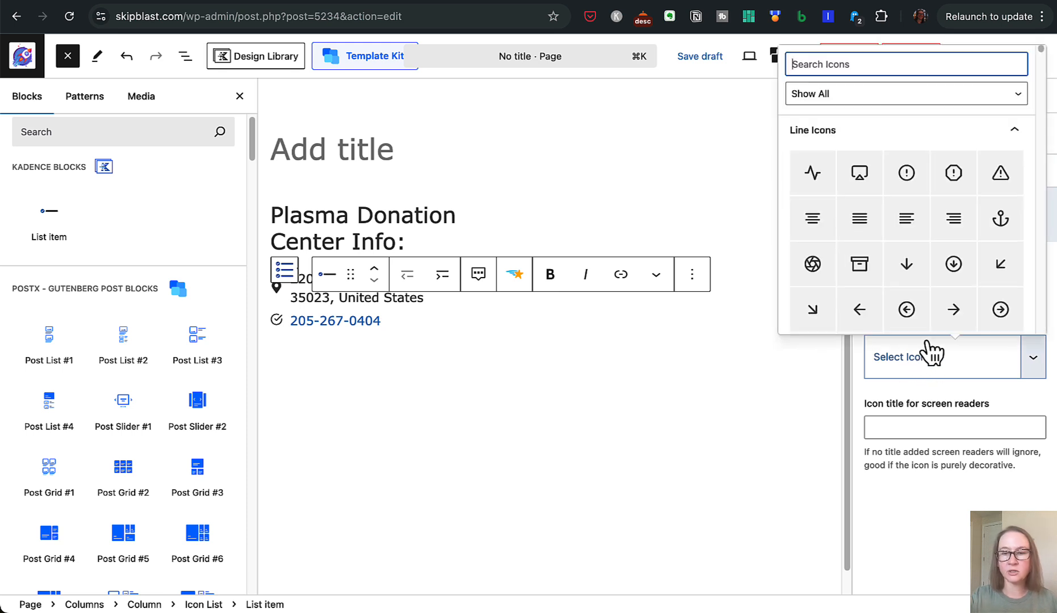
type("phone")
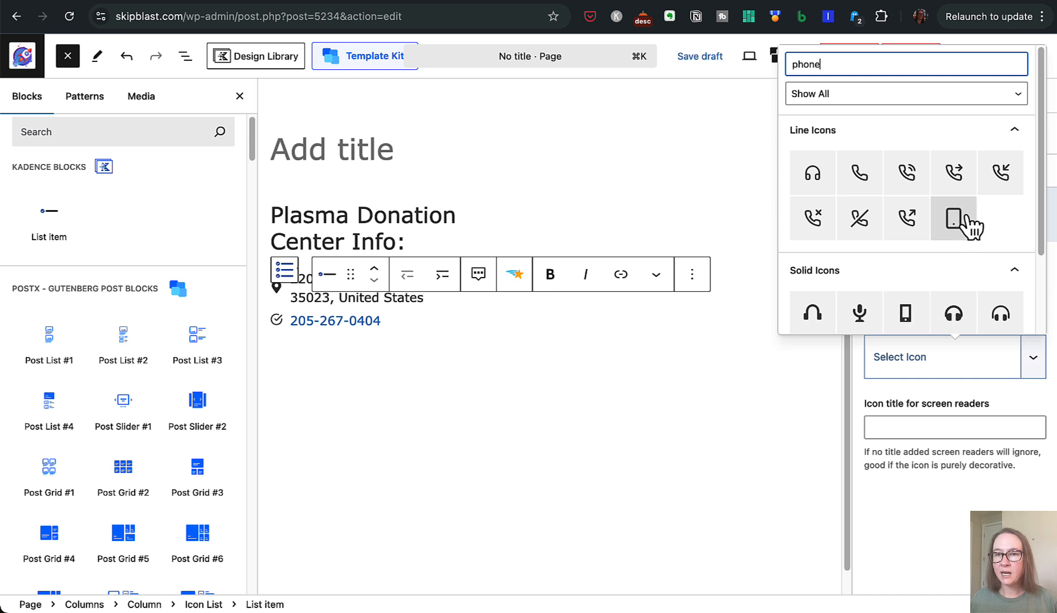
scroll(963, 226, "down", 2)
scroll(969, 227, "down", 1)
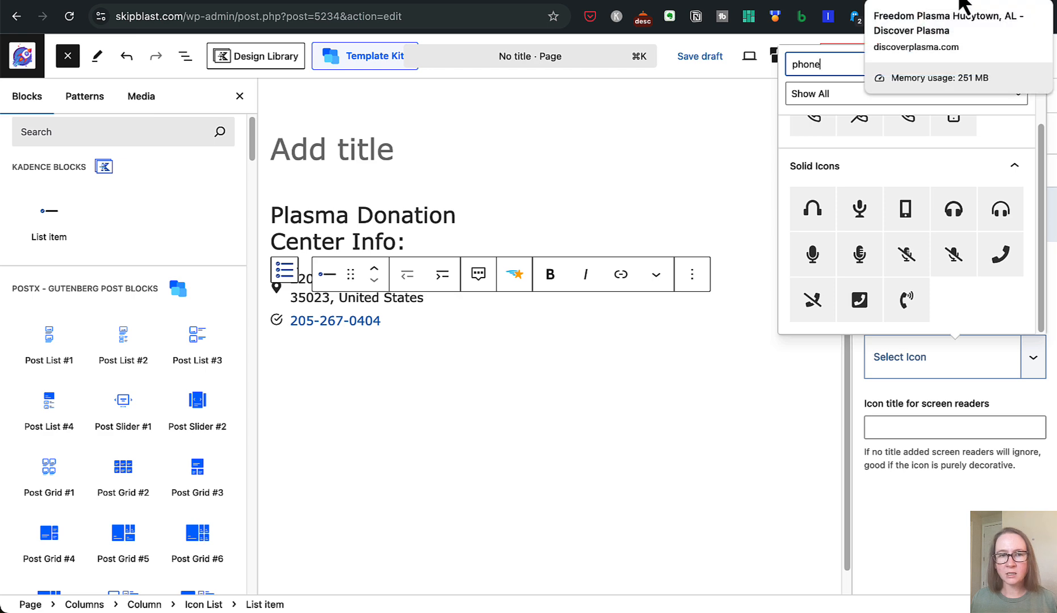
left_click(963, 5)
left_click(944, 5)
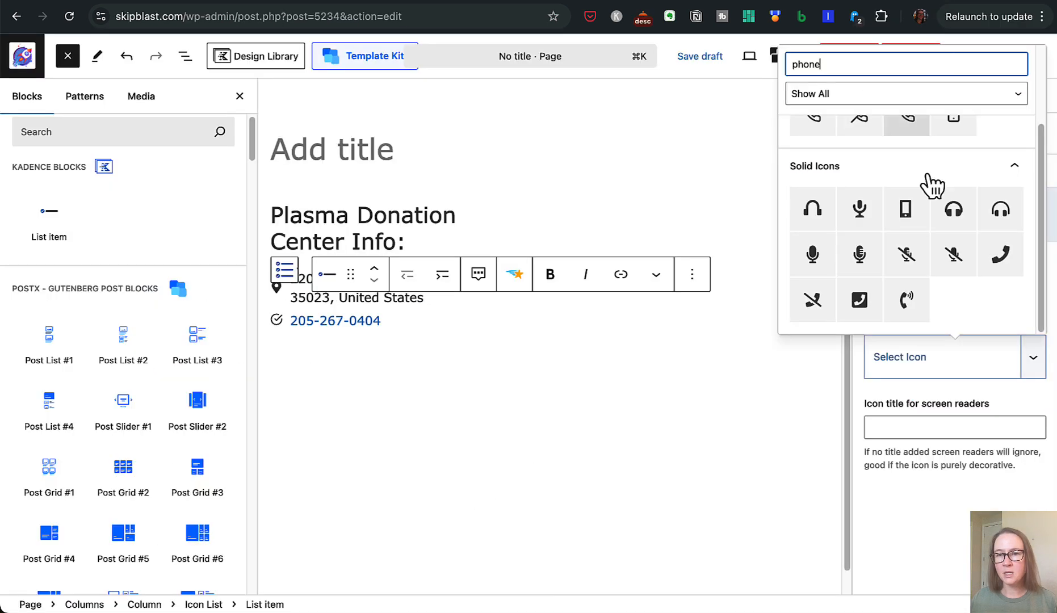
left_click(908, 298)
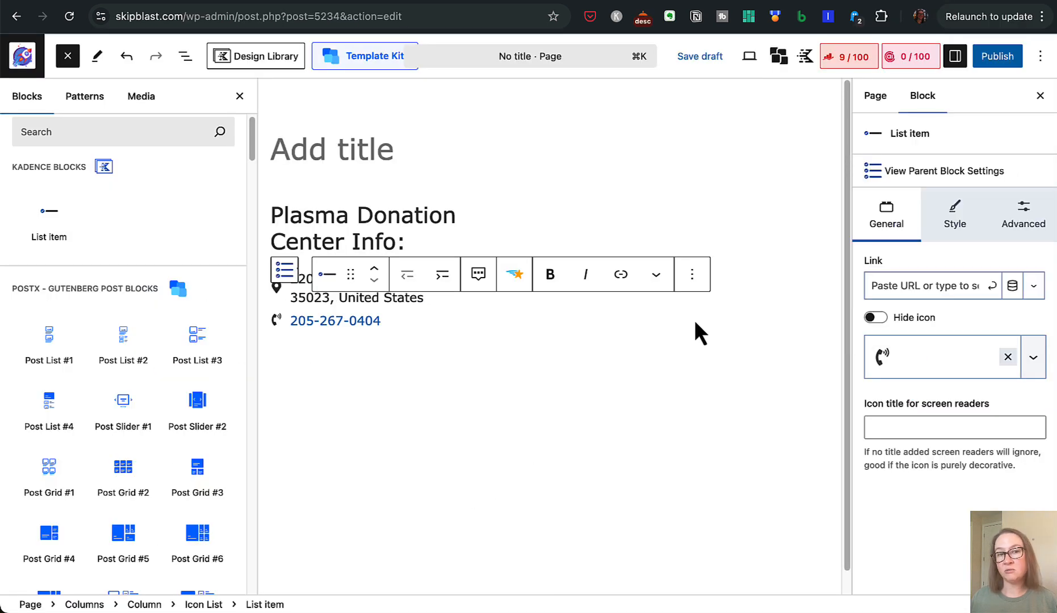
- Add a third icon list item with the linked text "Plasma Donation Website" copied from the listing's info card
left_click(442, 320)
key("Return")
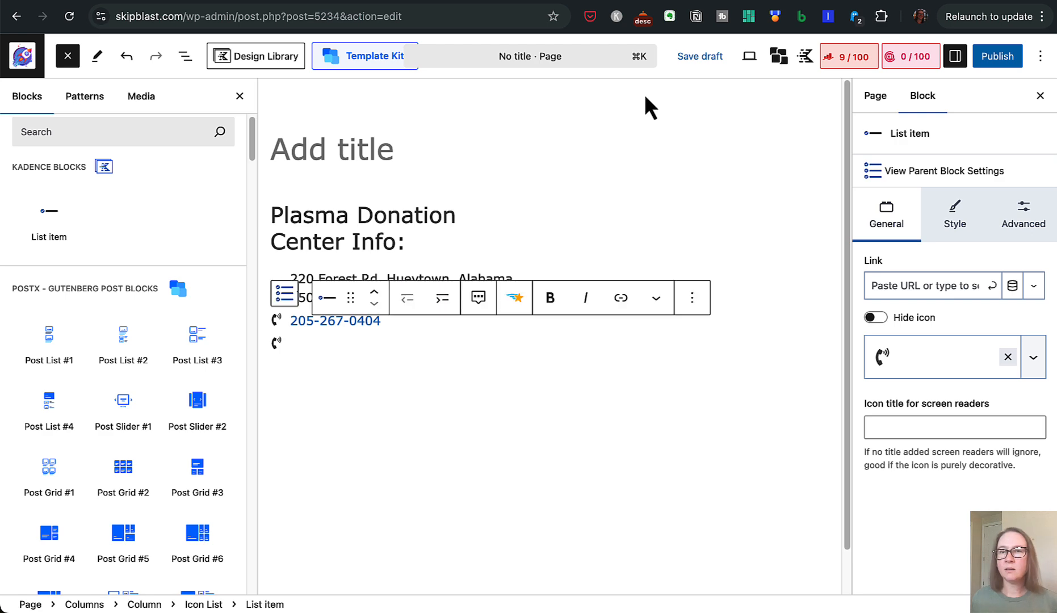
left_click(961, 1)
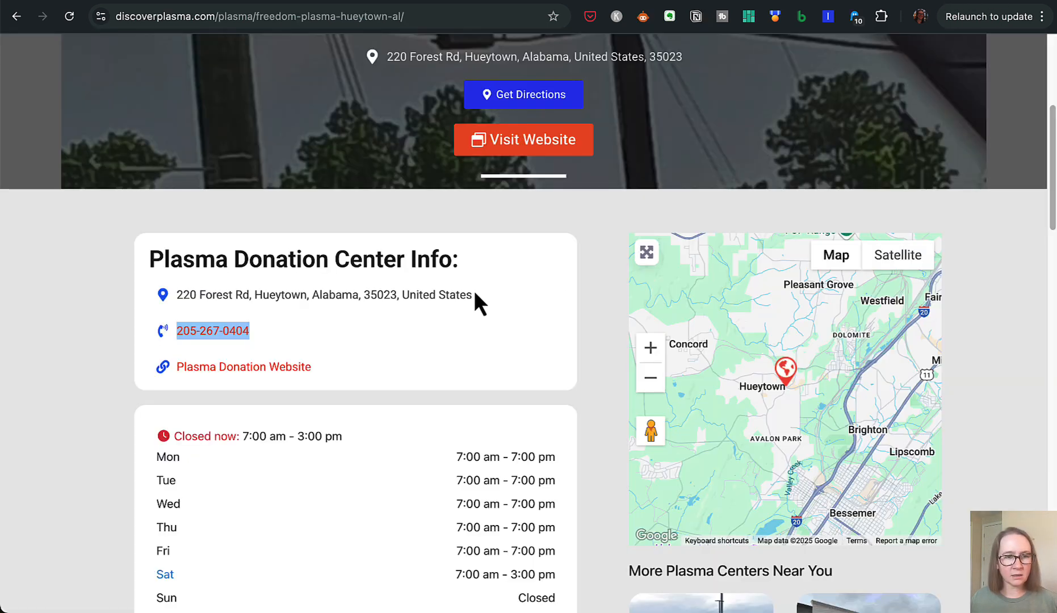
left_click_drag(351, 368, 178, 367)
key("super+c")
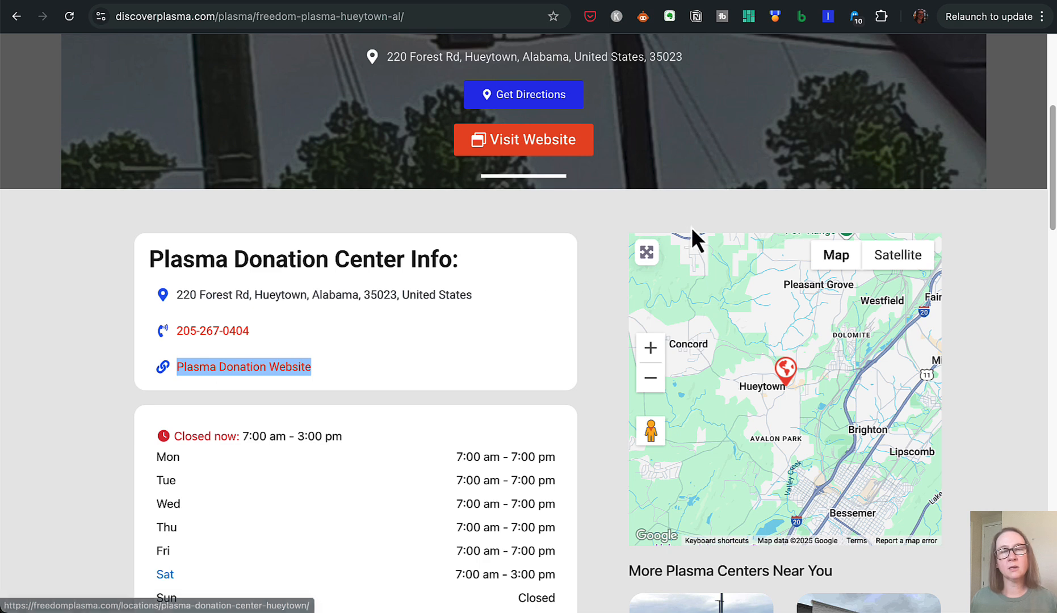
left_click(933, 2)
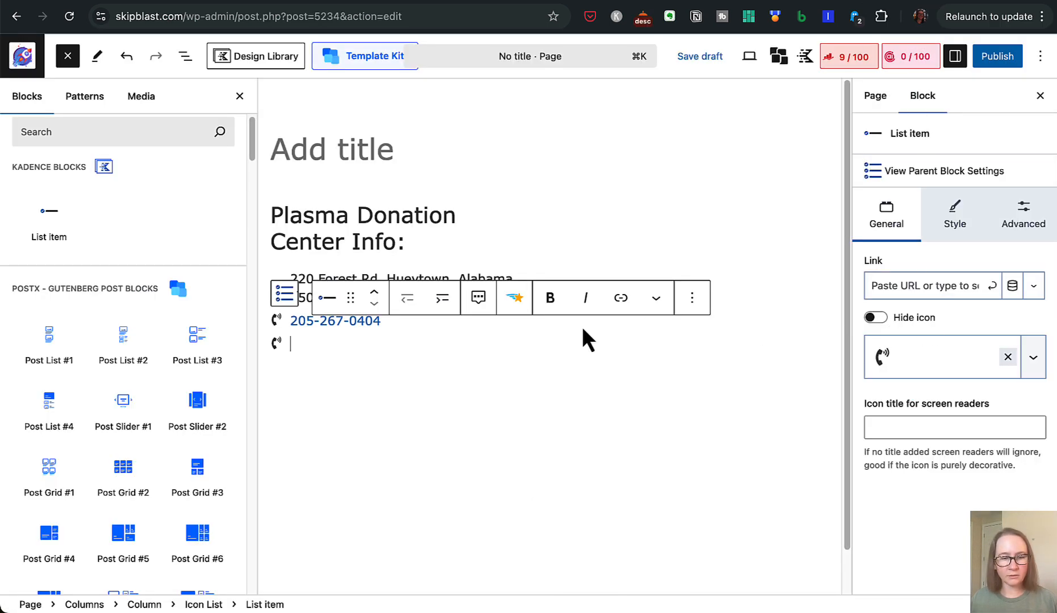
key("super+v")
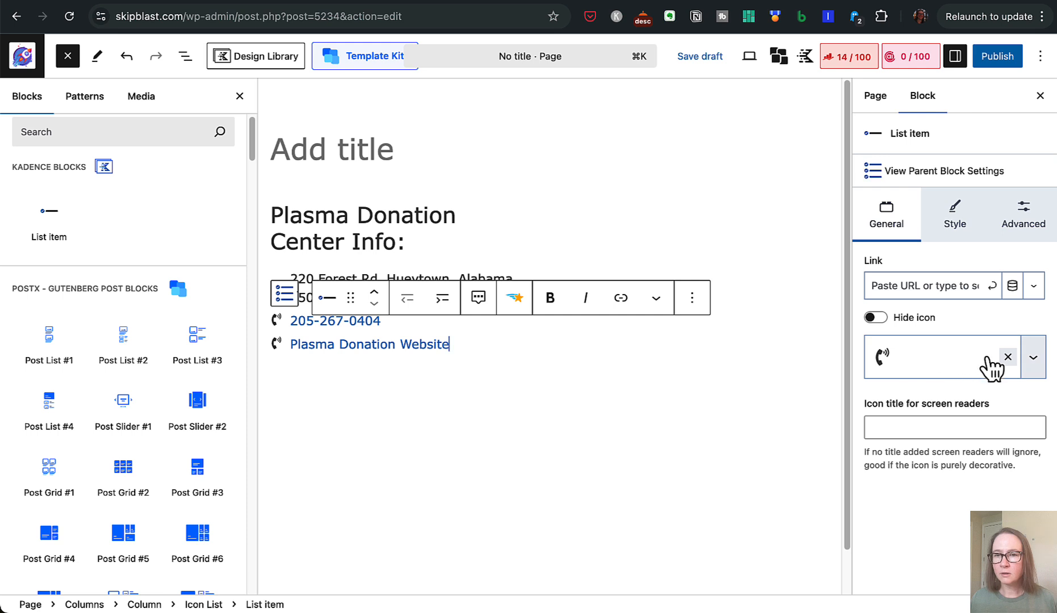
- Replace the website item's phone icon with the solid chain link icon, found by searching for "link"
left_click(1007, 356)
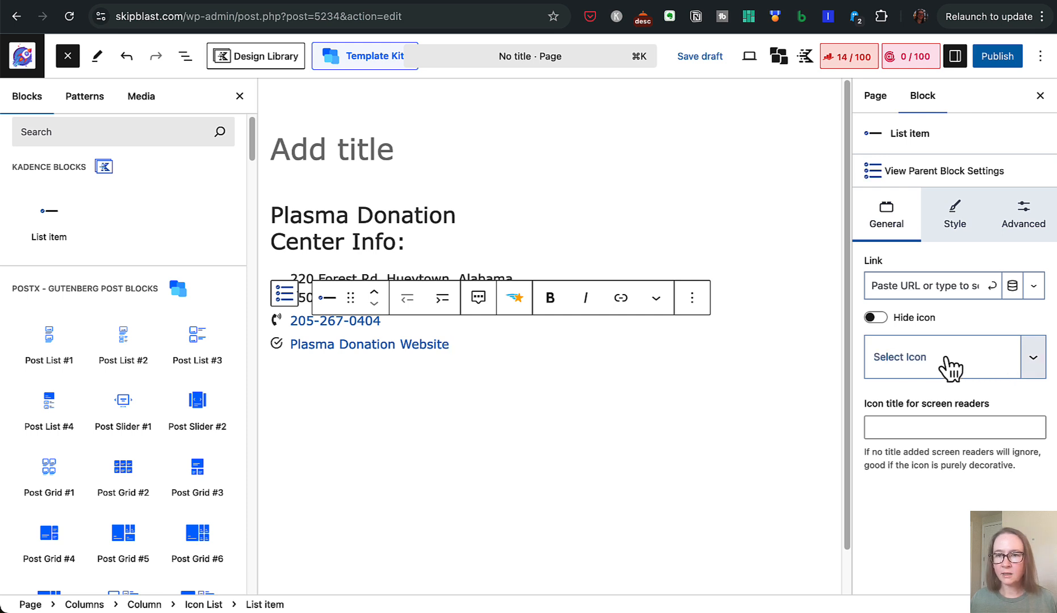
left_click(1002, 360)
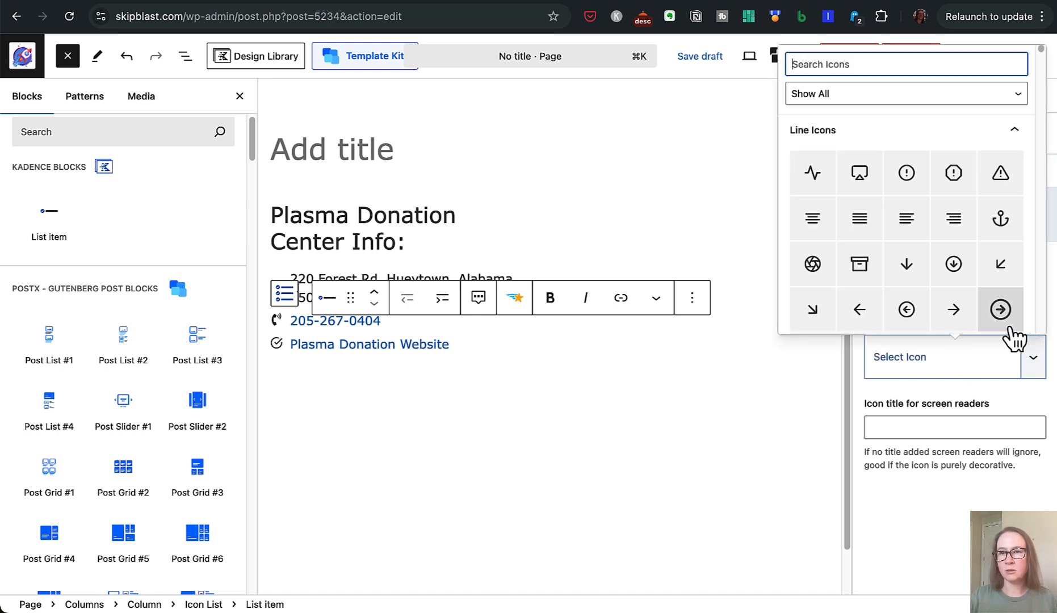
type("link")
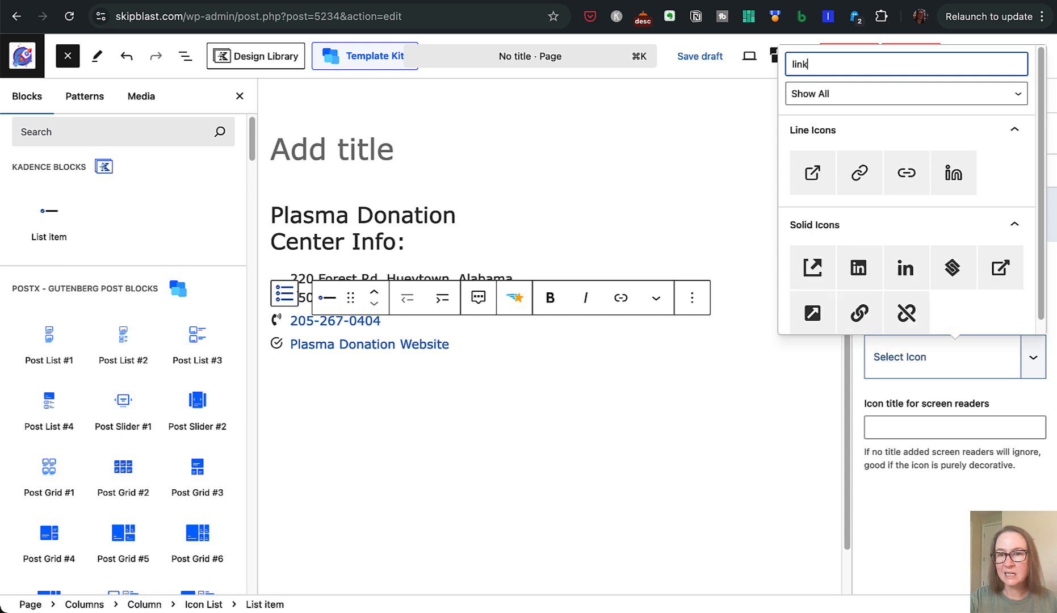
left_click(859, 313)
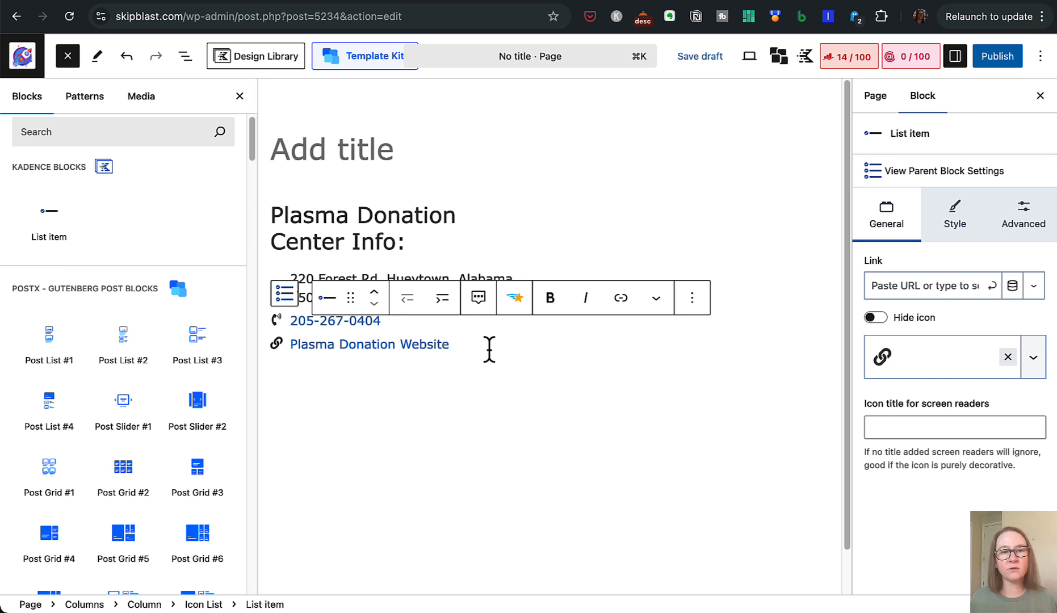
left_click(503, 230)
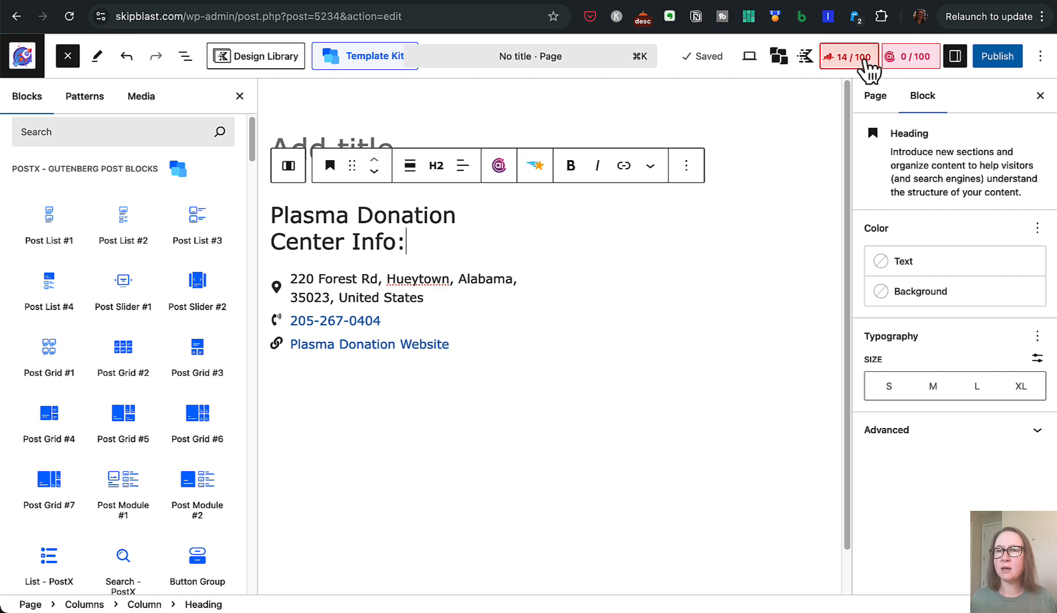
- Check the icon colors on the Freedom Plasma listing and set the address item's icon color to the palette blue 1E73BE
left_click(952, 1)
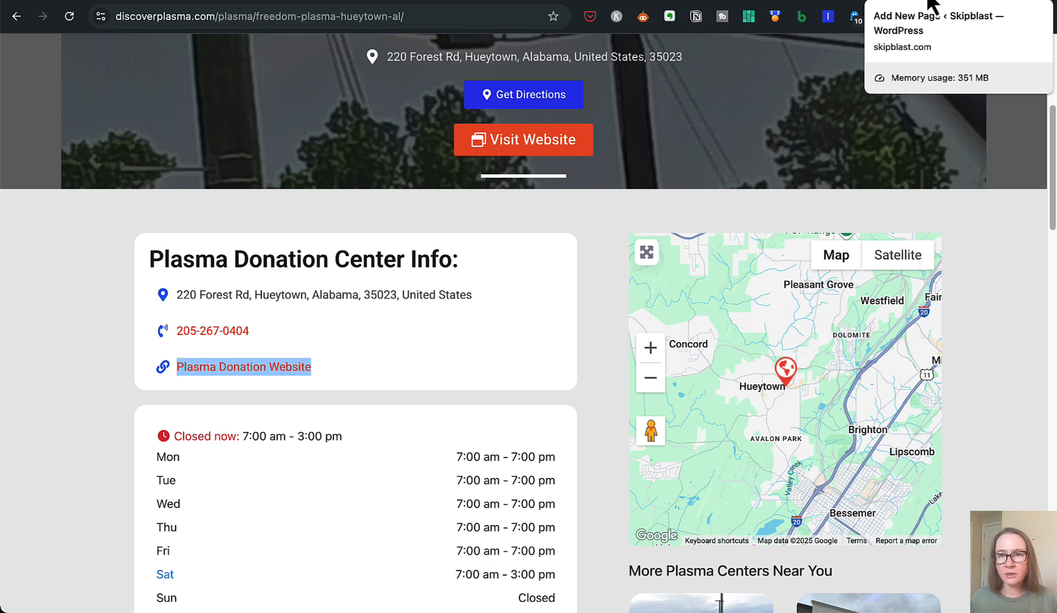
left_click(931, 4)
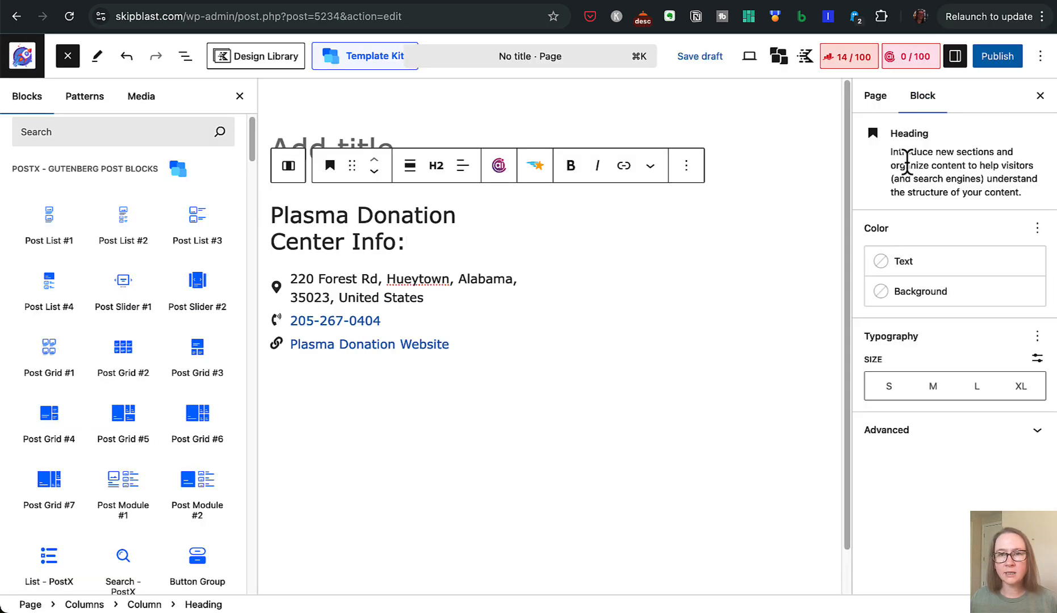
left_click(457, 293)
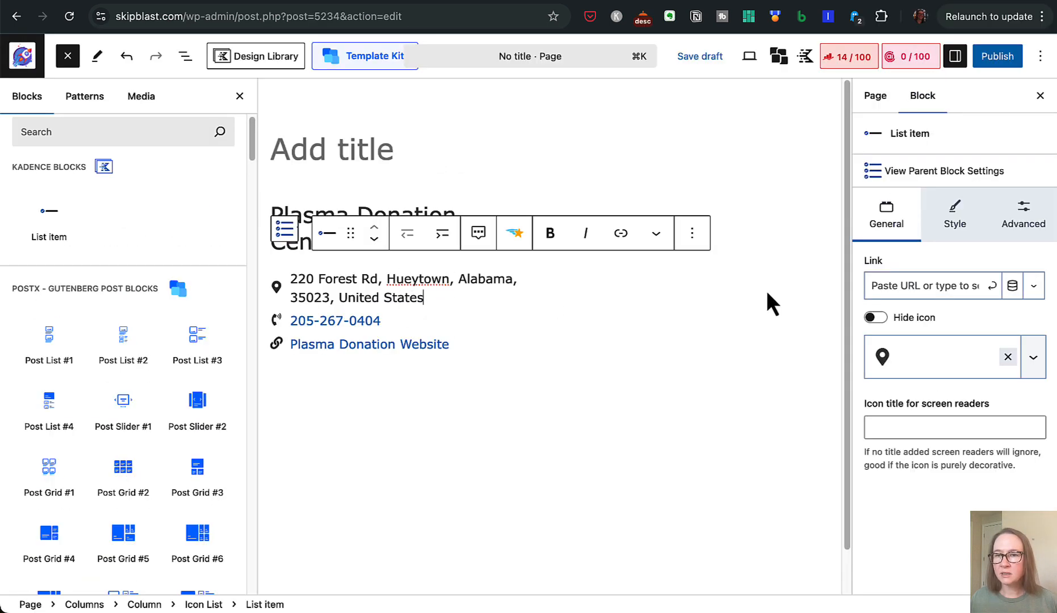
left_click(960, 210)
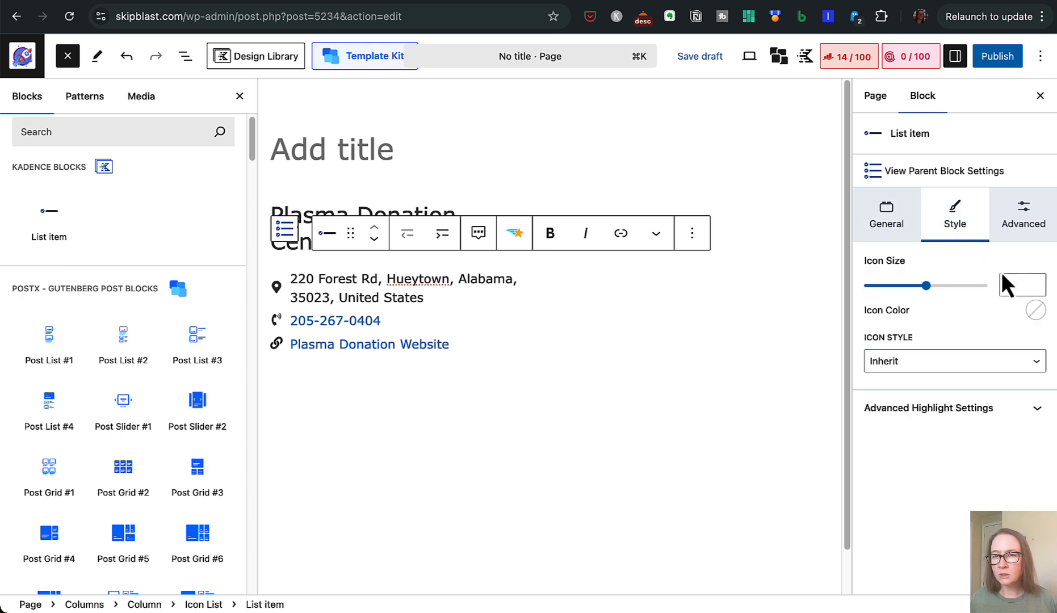
left_click(1034, 311)
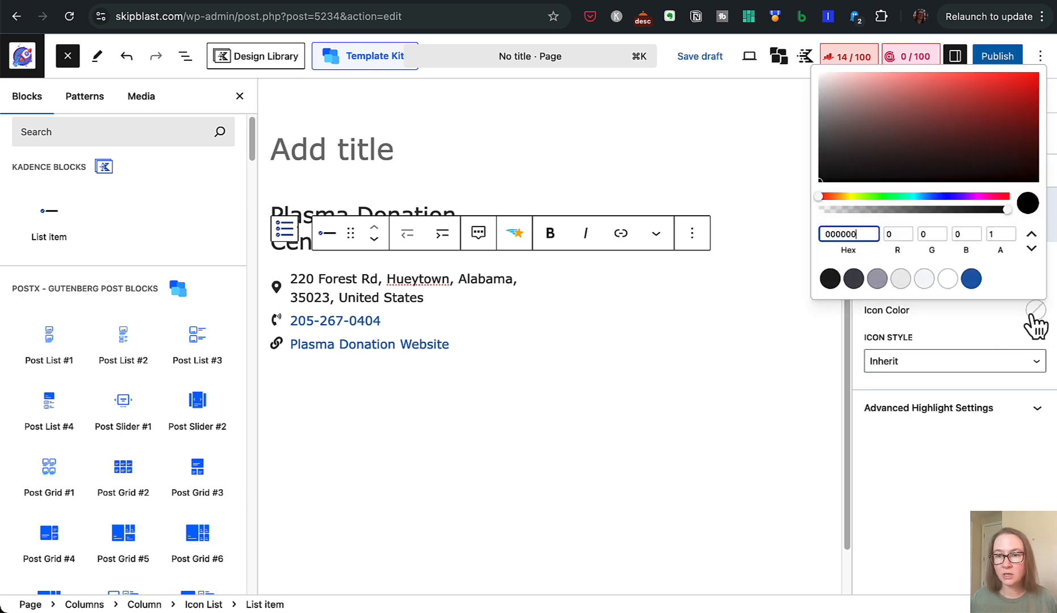
left_click(970, 278)
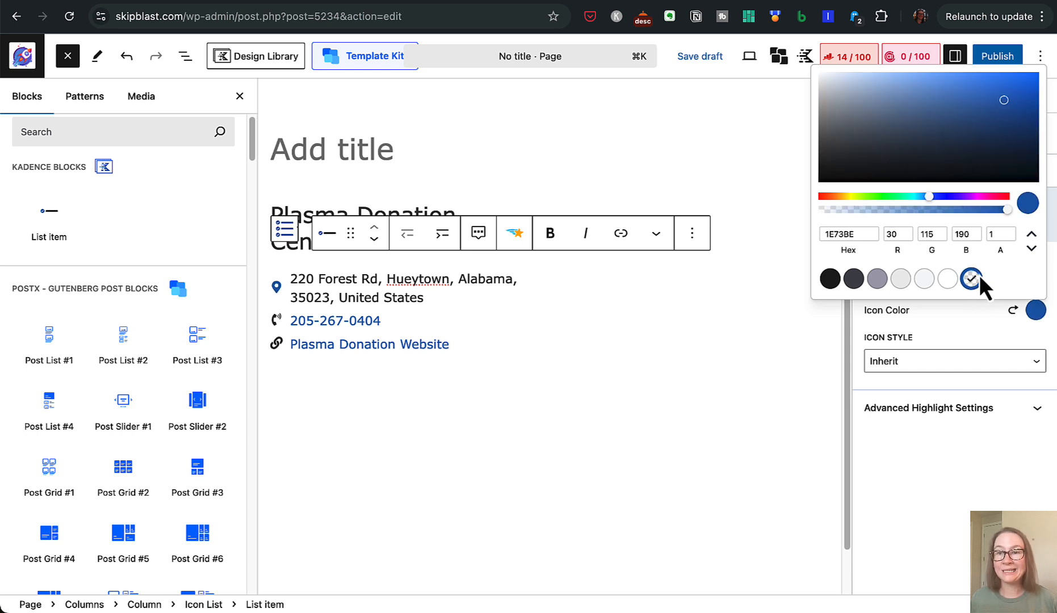
- Set the phone item's icon color to the same palette blue
left_click(485, 314)
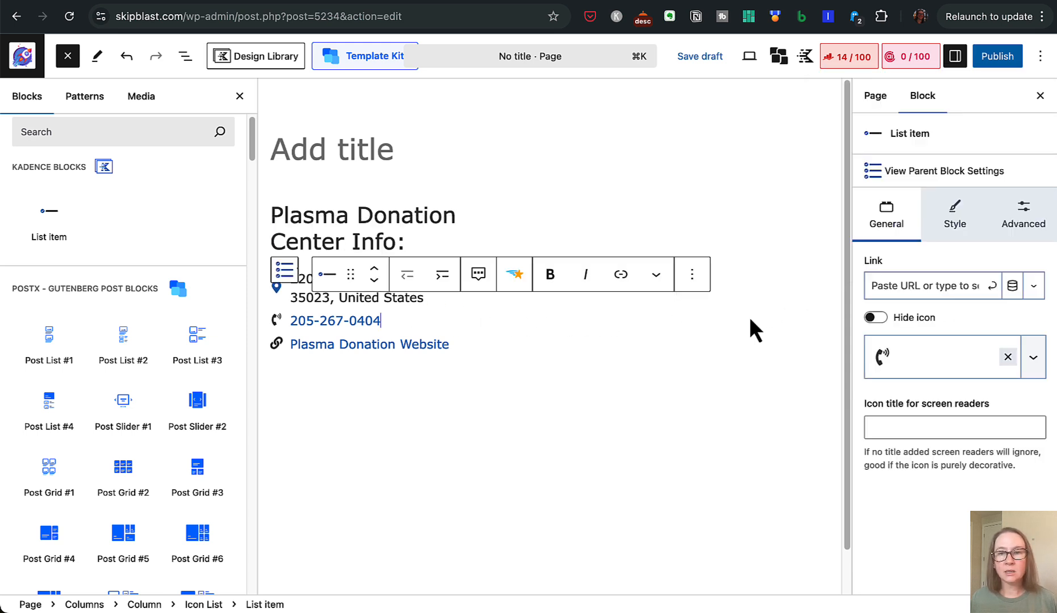
left_click(968, 238)
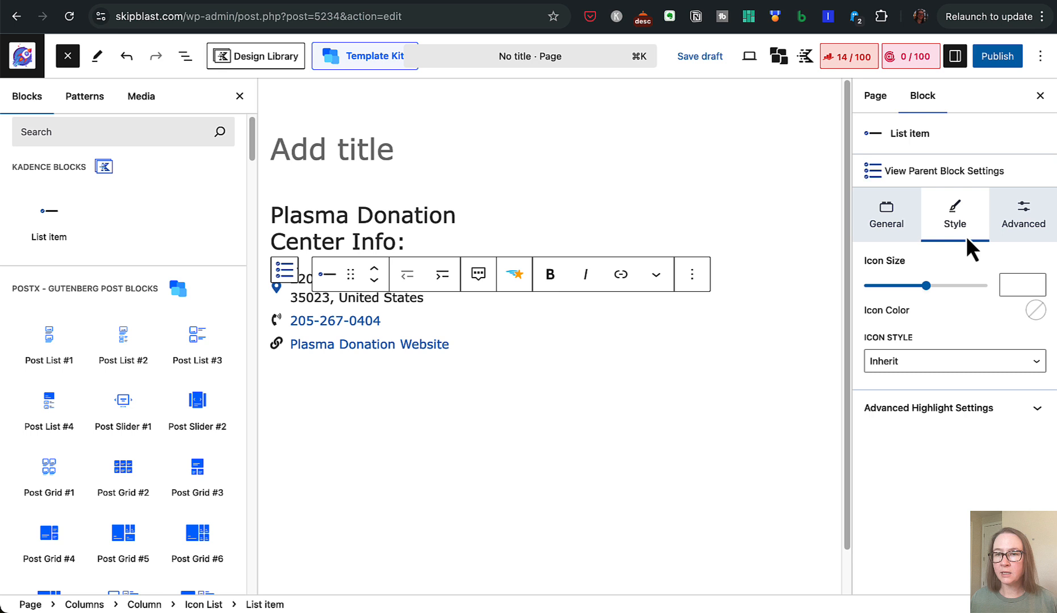
left_click(1034, 311)
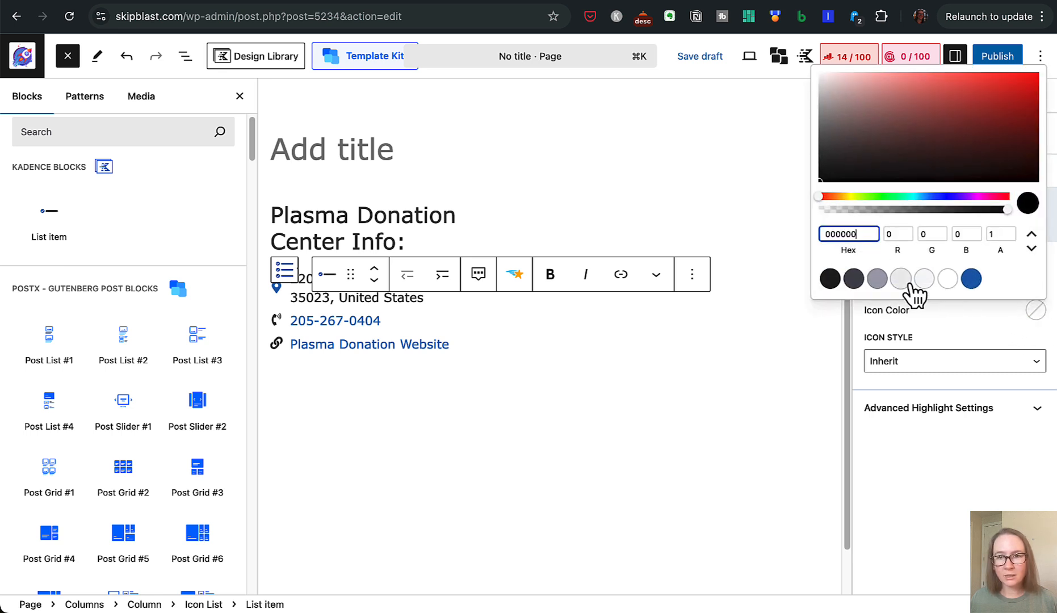
left_click(970, 278)
- Color the website item's link icon with the palette blue to match the other two icons
left_click(535, 357)
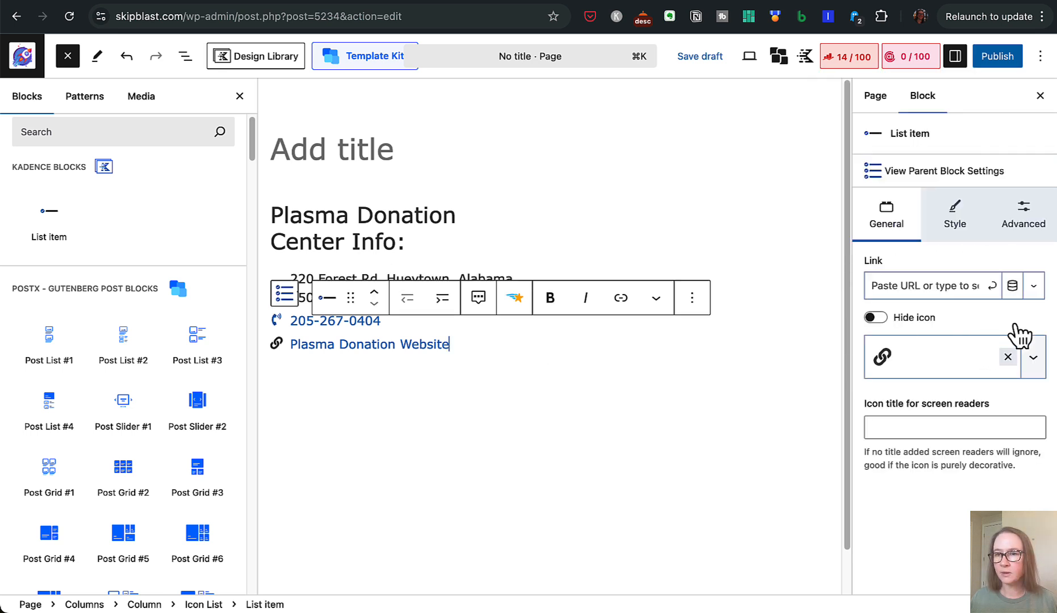
left_click(967, 241)
left_click(1035, 310)
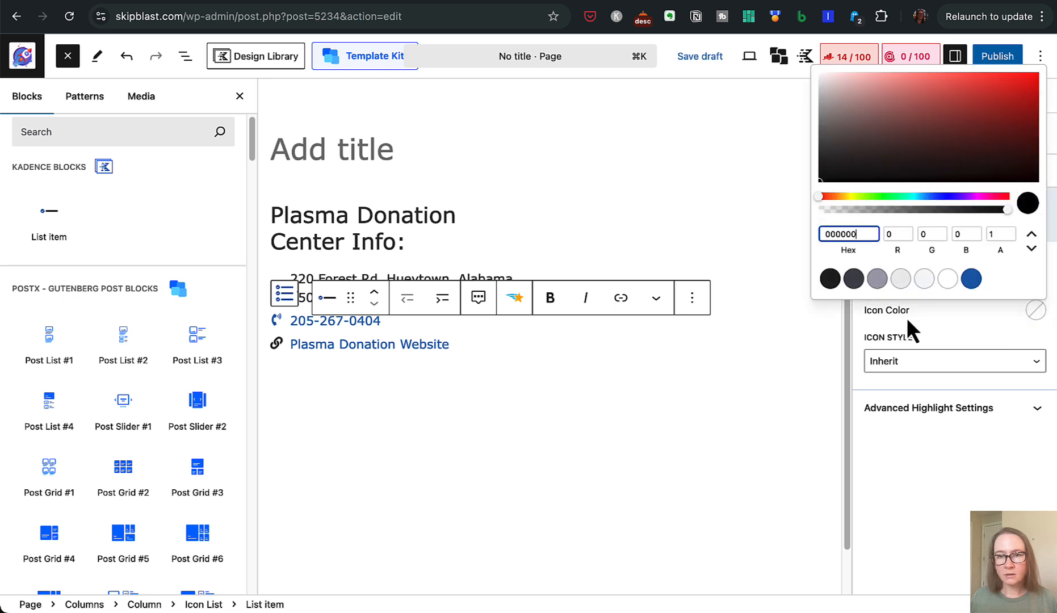
left_click(971, 278)
left_click(511, 347)
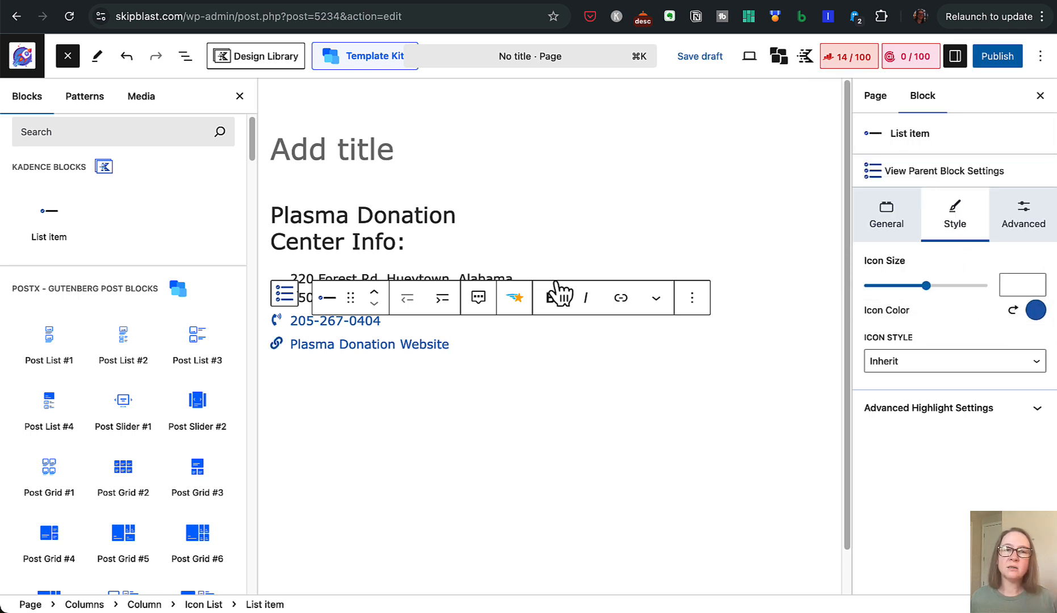
- Select the empty second column and compare the page layout with the map beside the listing's info card
left_click(651, 221)
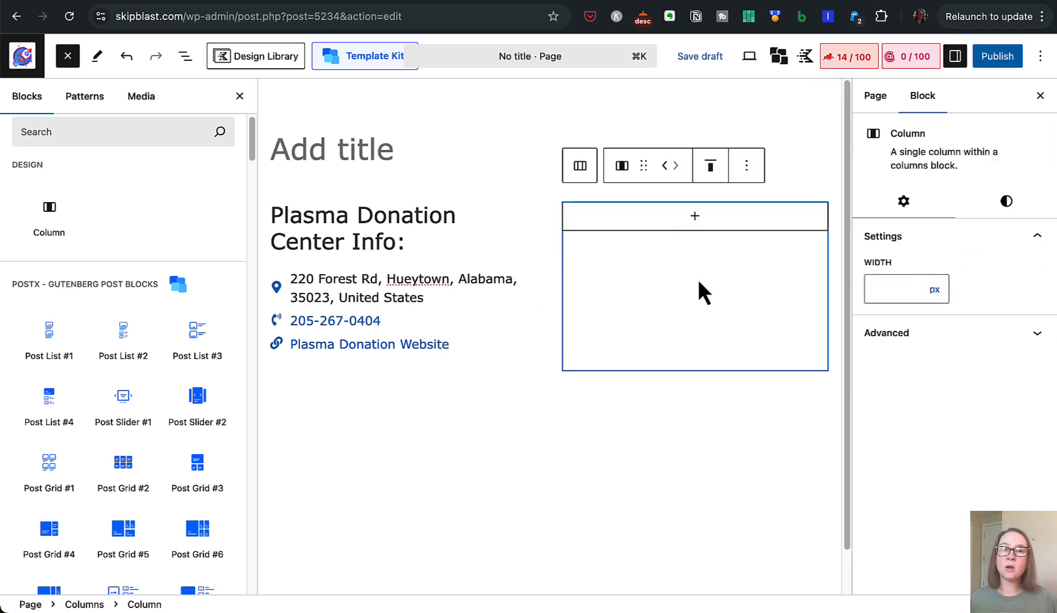
left_click(960, 2)
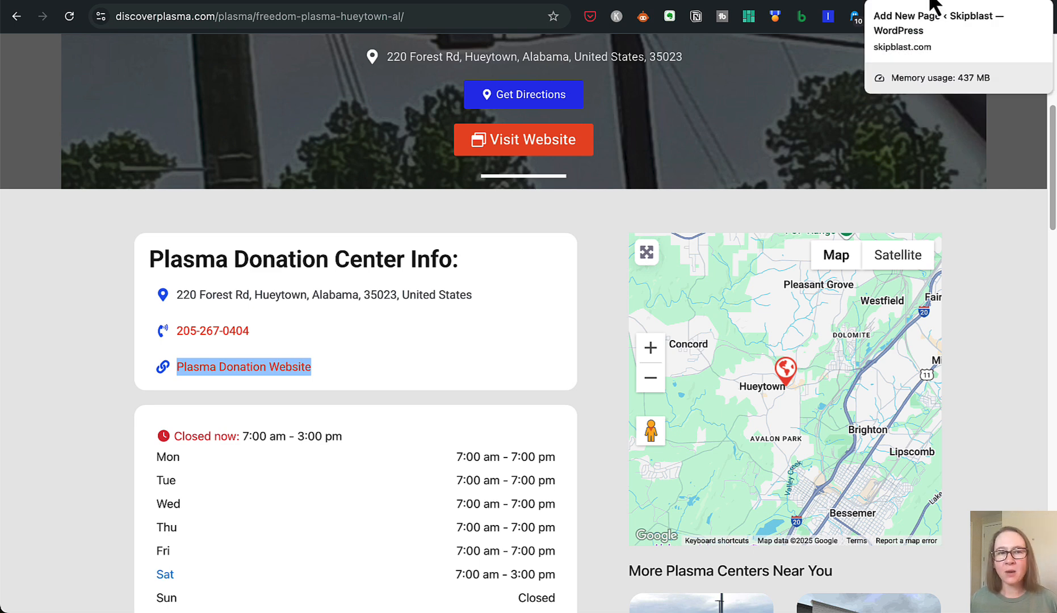
left_click(933, 6)
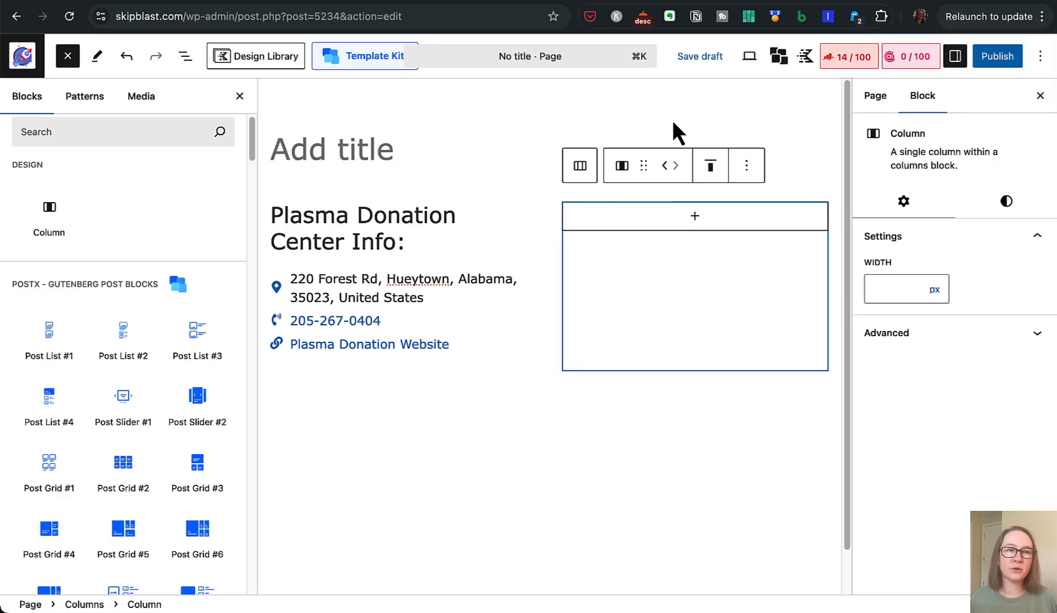
scroll(130, 334, "down", 5)
scroll(144, 319, "down", 8)
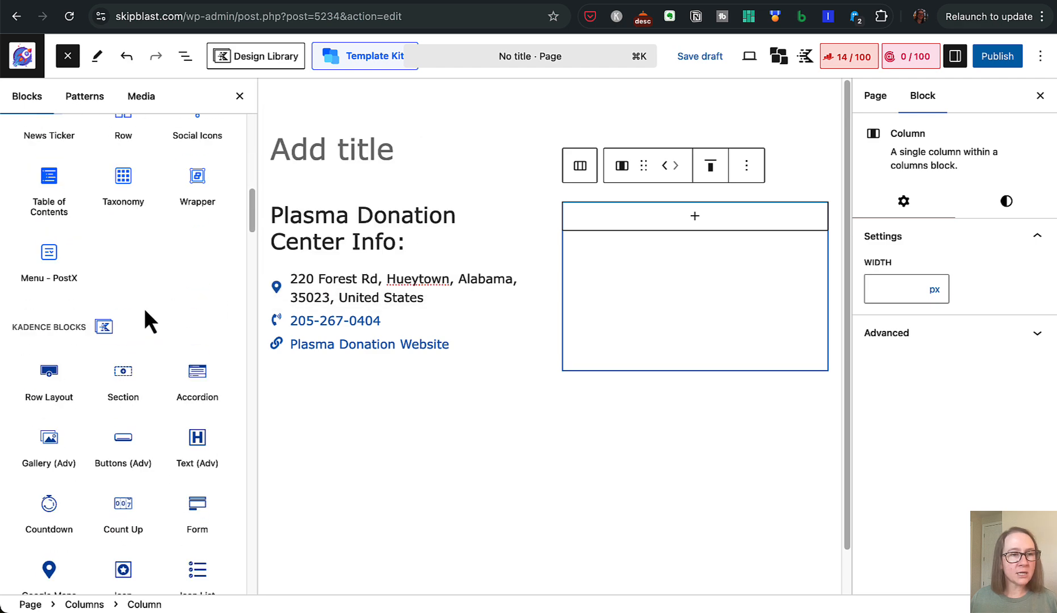
scroll(173, 354, "down", 4)
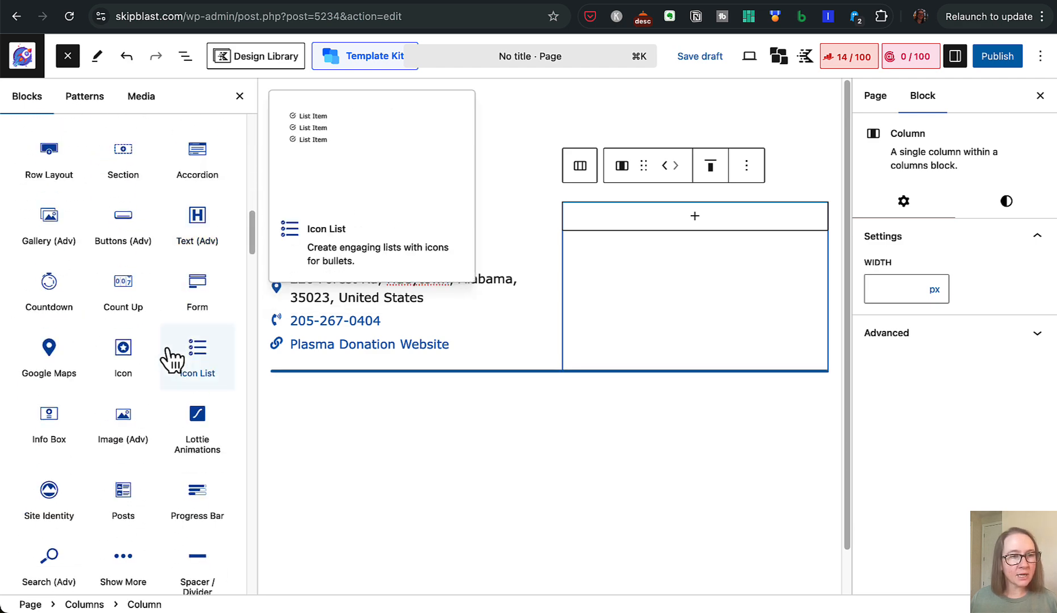
left_click(48, 372)
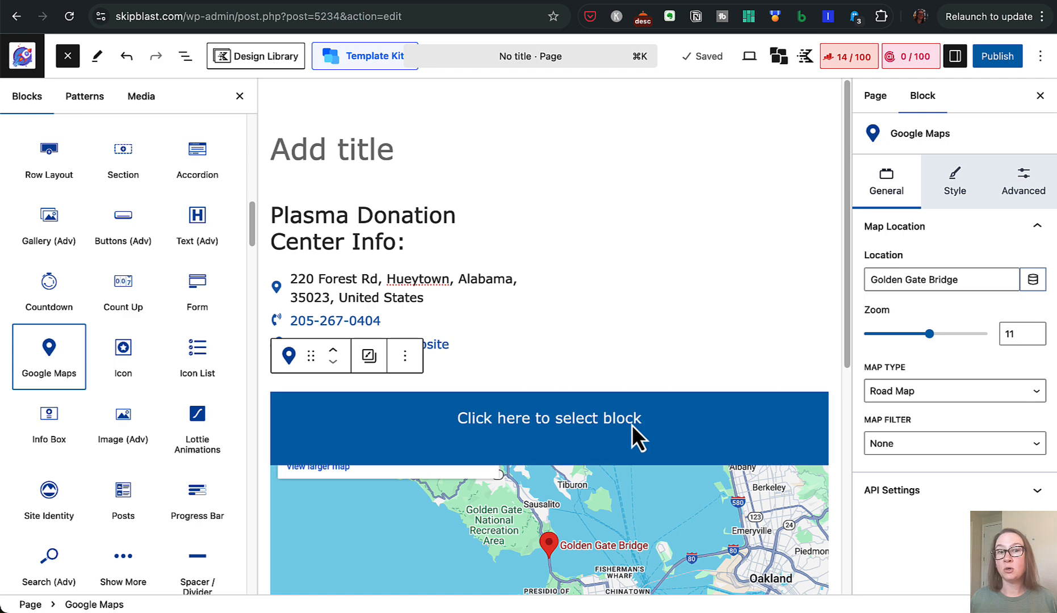
left_click(698, 278)
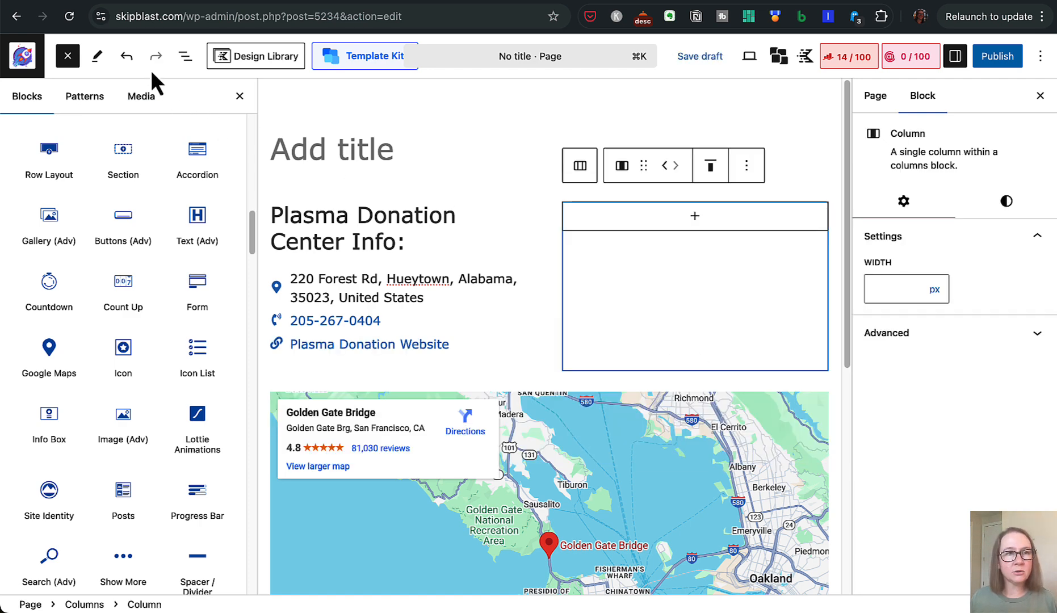
left_click(126, 56)
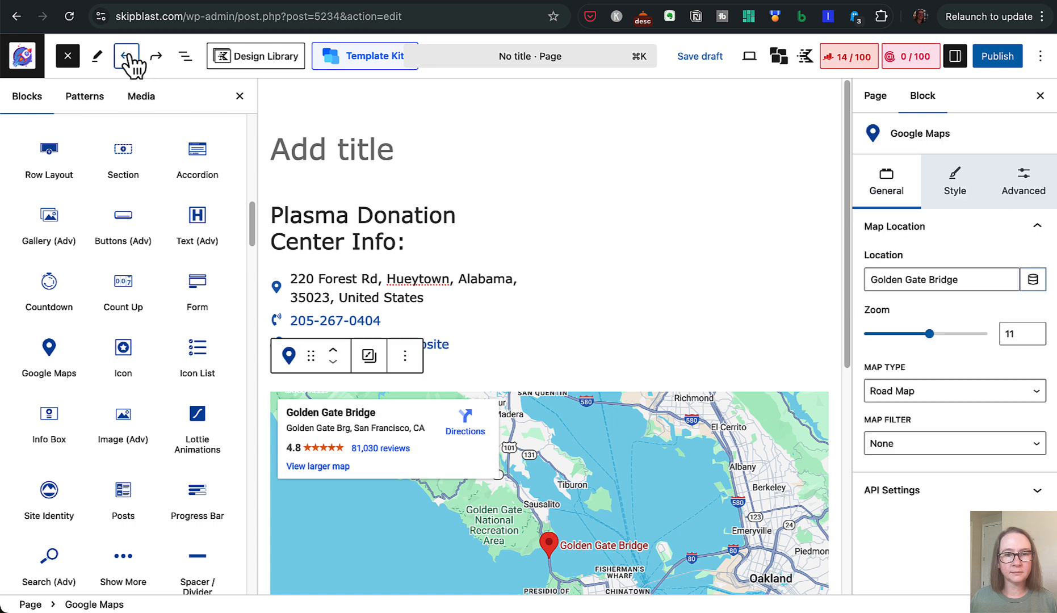
left_click(405, 355)
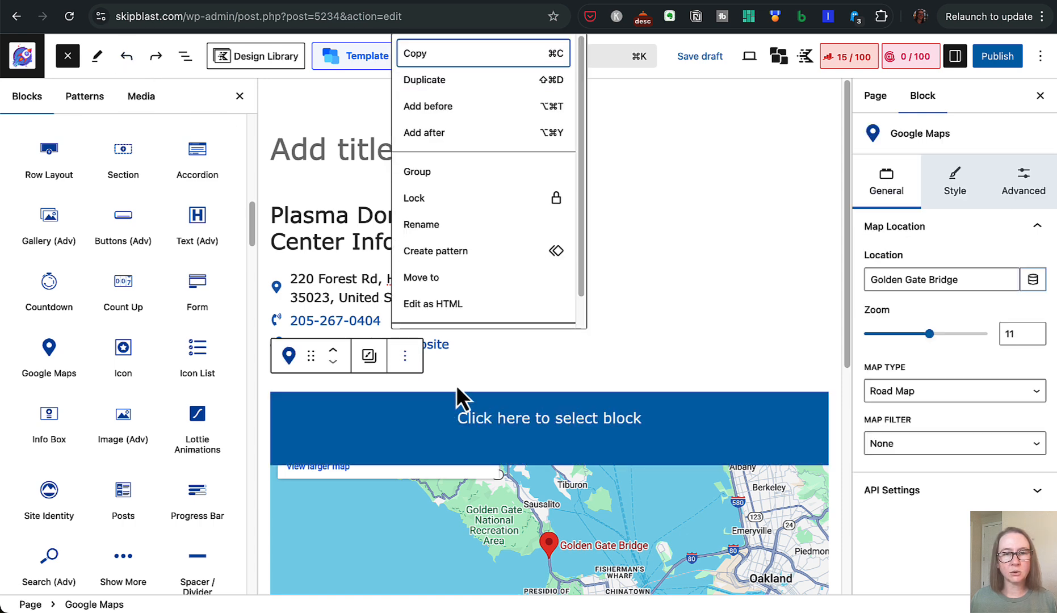
scroll(477, 285, "down", 1)
left_click(472, 310)
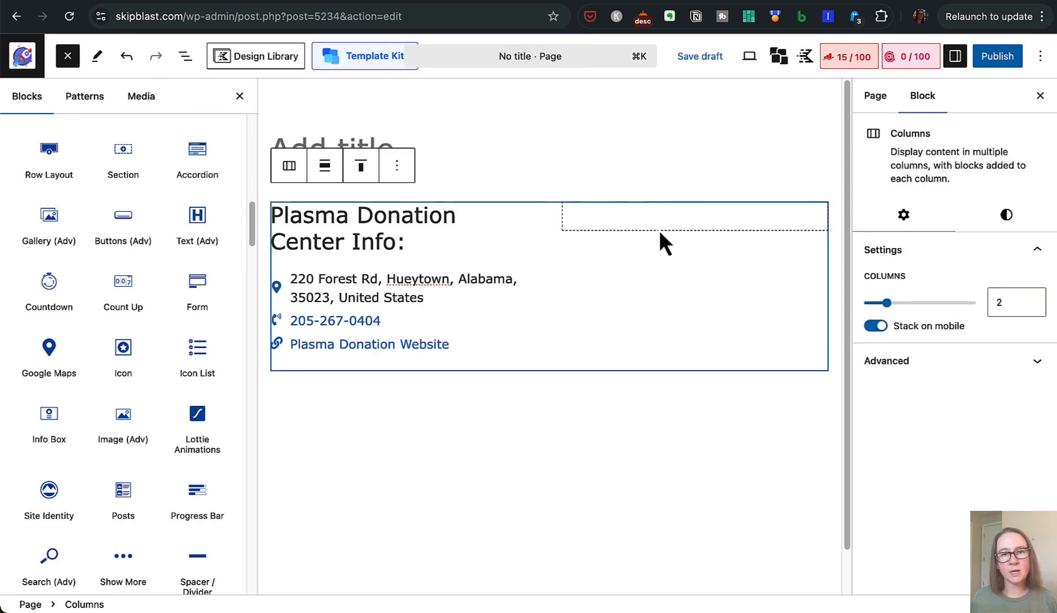
- Insert a Google Maps block inside the empty second column
left_click(707, 224)
left_click(699, 225)
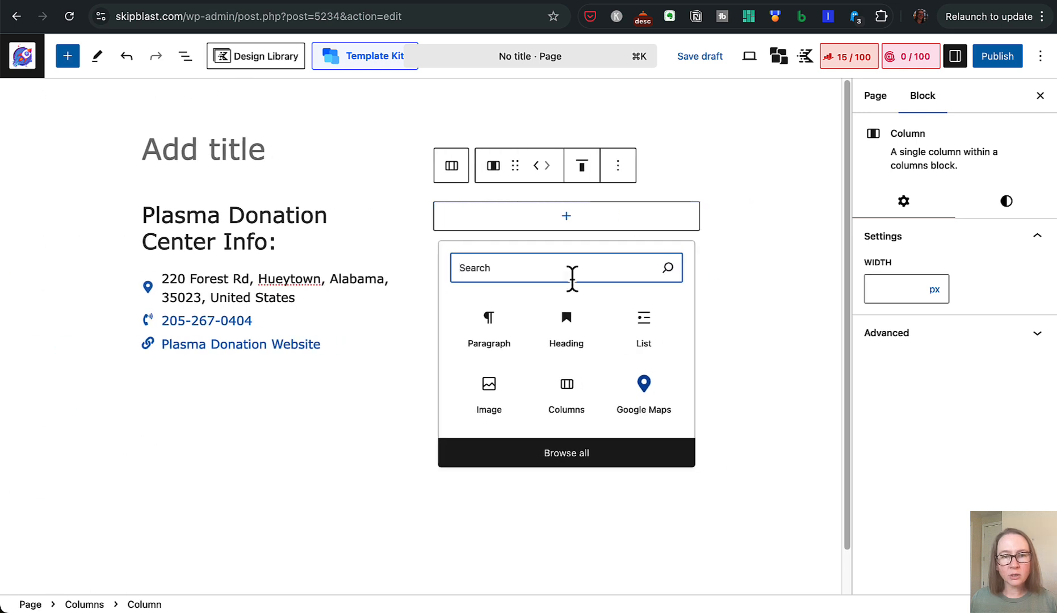
left_click(651, 390)
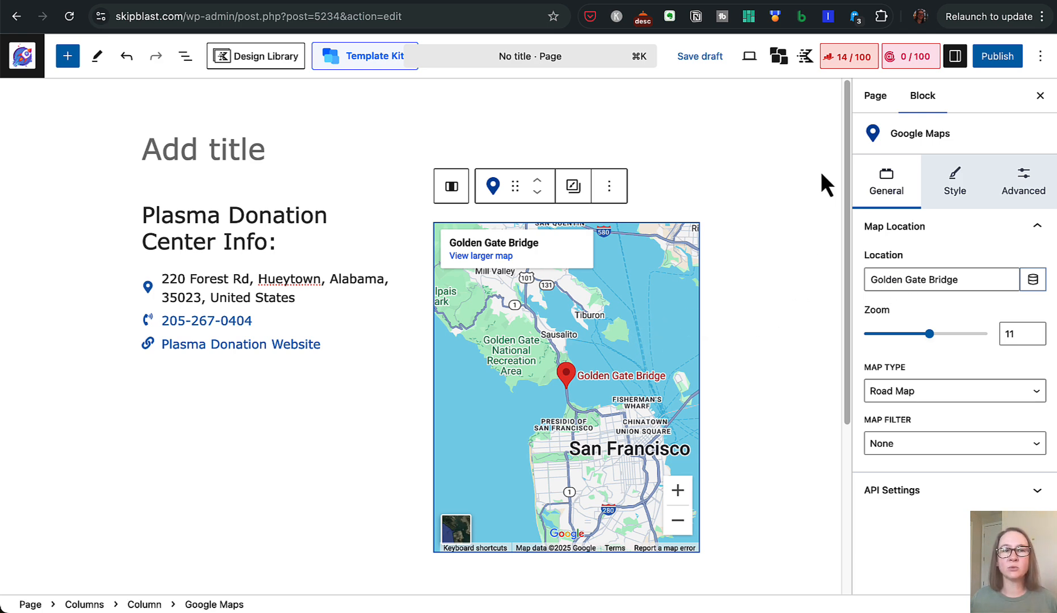
- Copy the center's address from the Freedom Plasma listing into the map's location and set the map zoom to 15
left_click(965, 2)
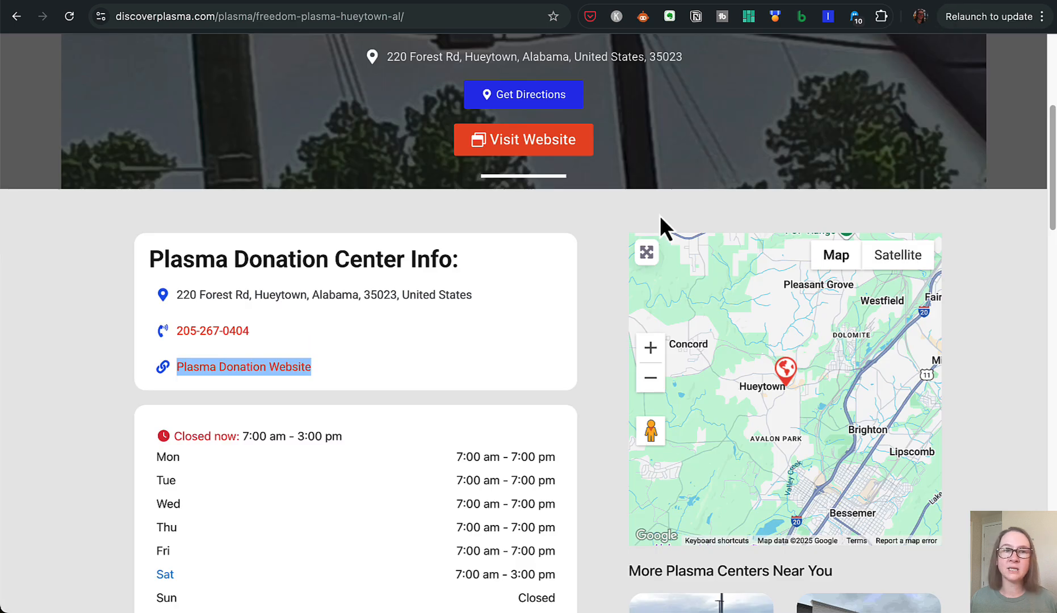
left_click_drag(474, 300, 176, 294)
key("super+c")
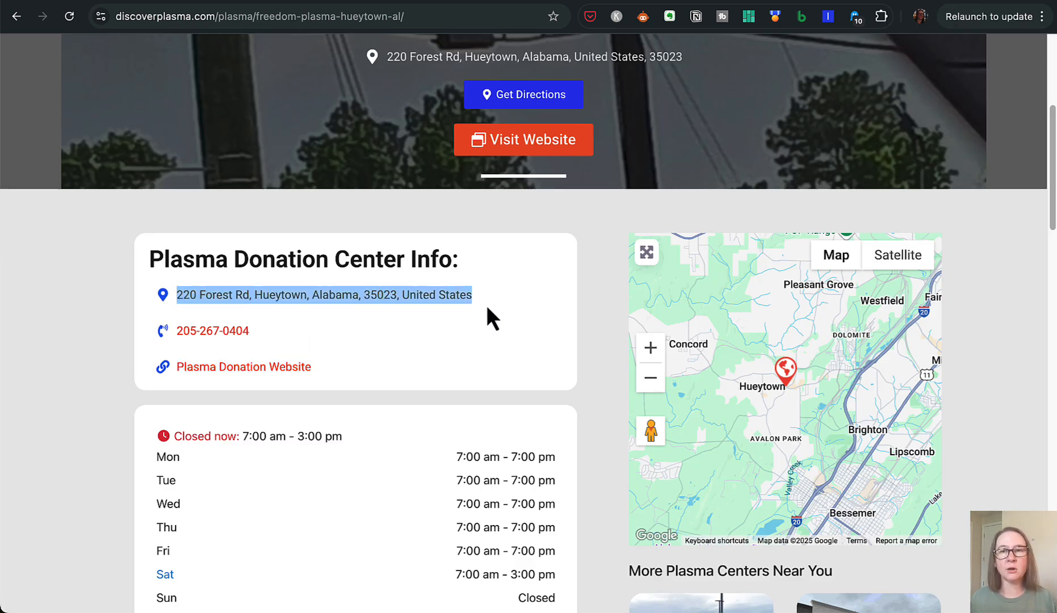
left_click(935, 5)
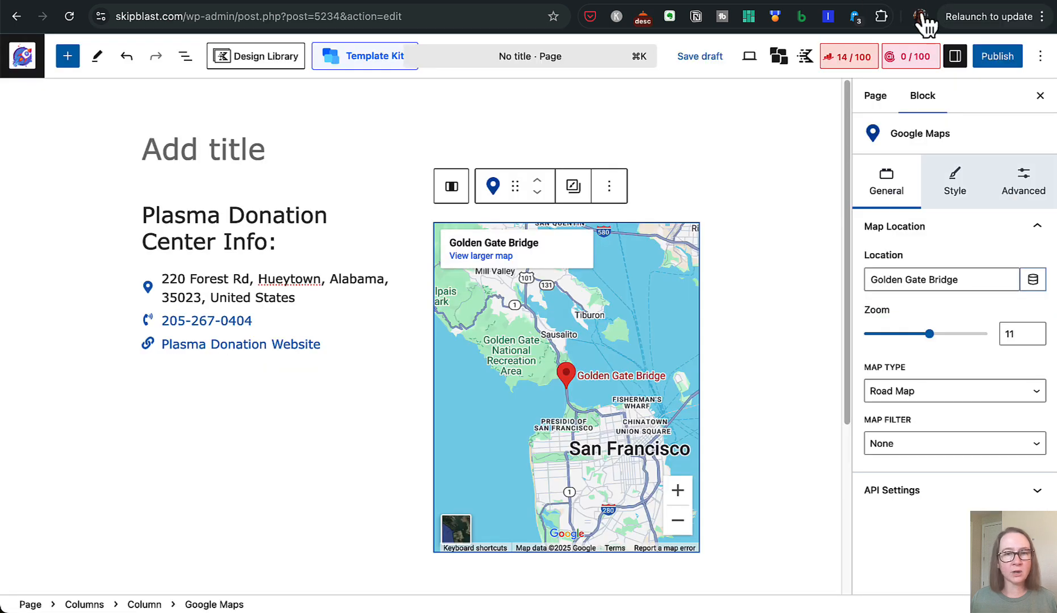
left_click(895, 278)
triple_click(894, 278)
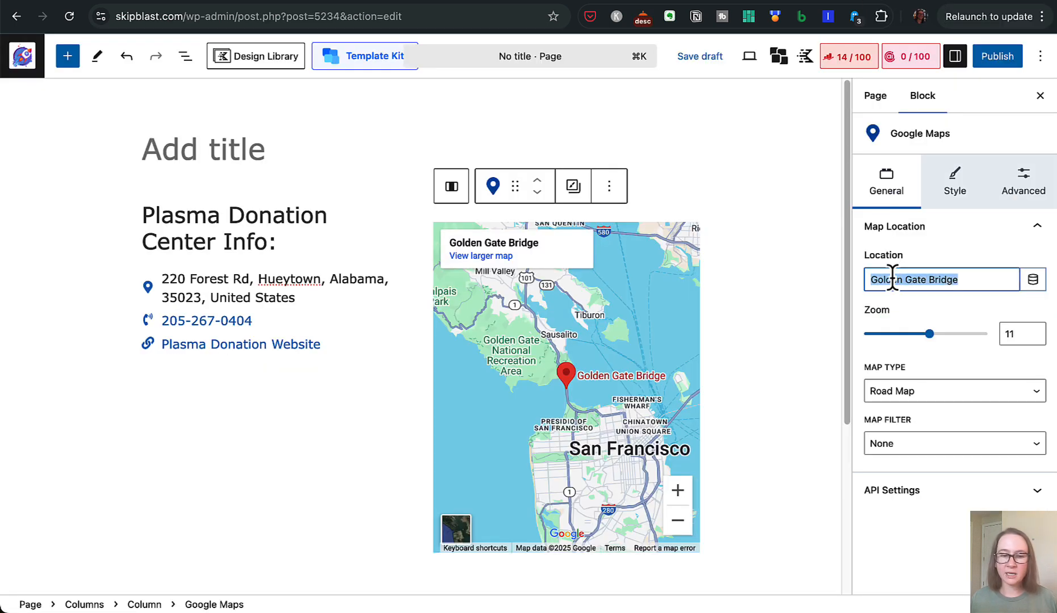
key("super+v")
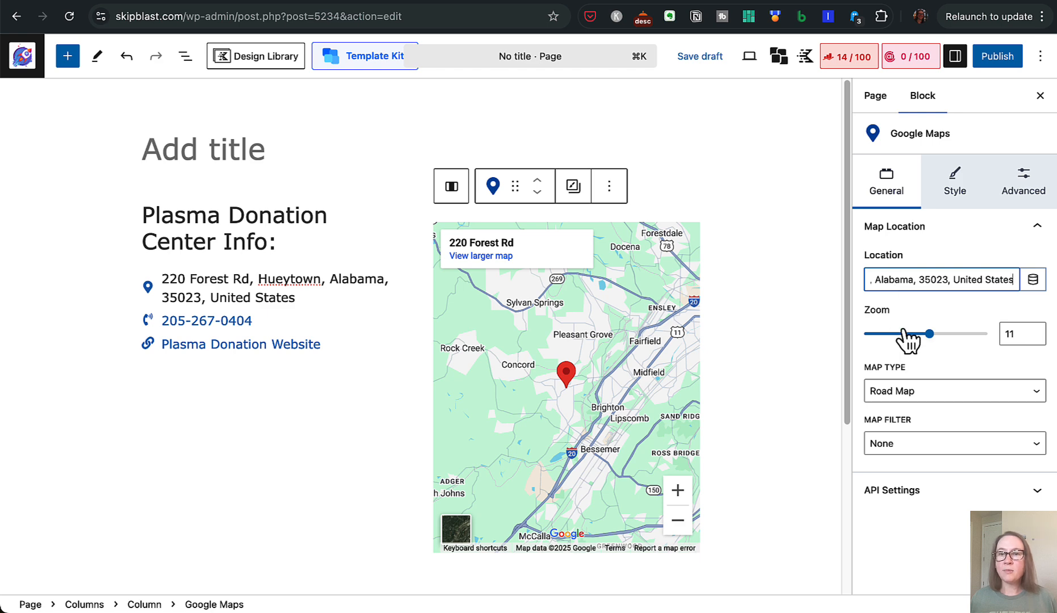
left_click_drag(929, 336, 955, 336)
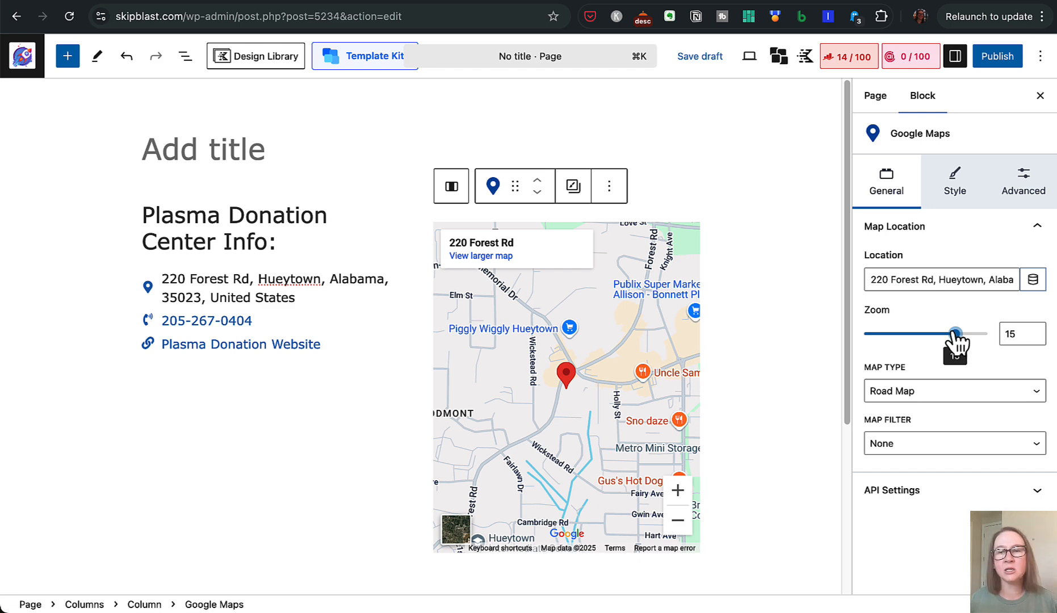
- Try the Satellite map type and switch the map back to Road Map
left_click(1028, 404)
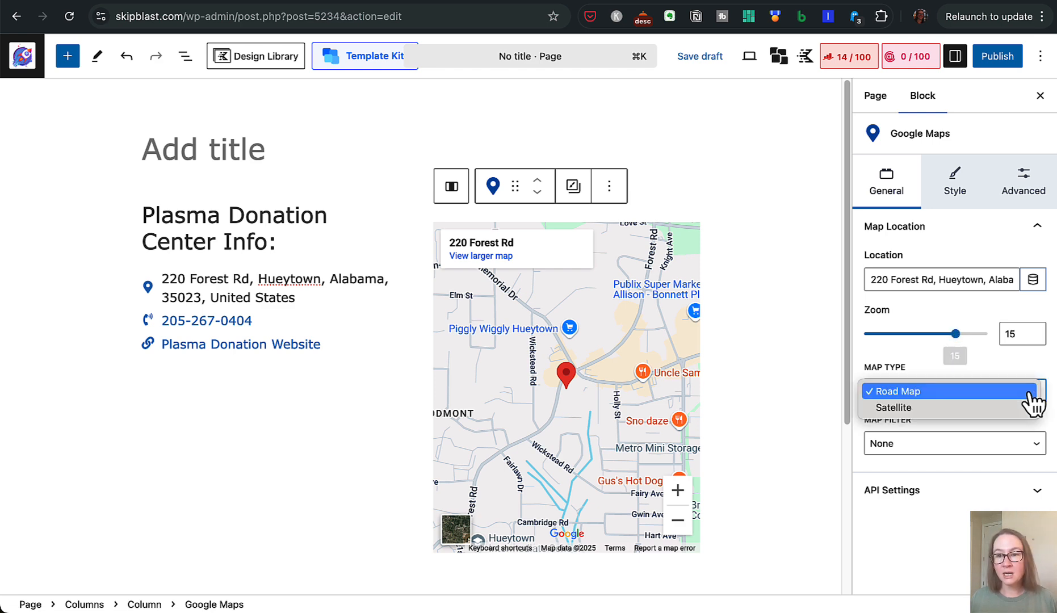
left_click(993, 407)
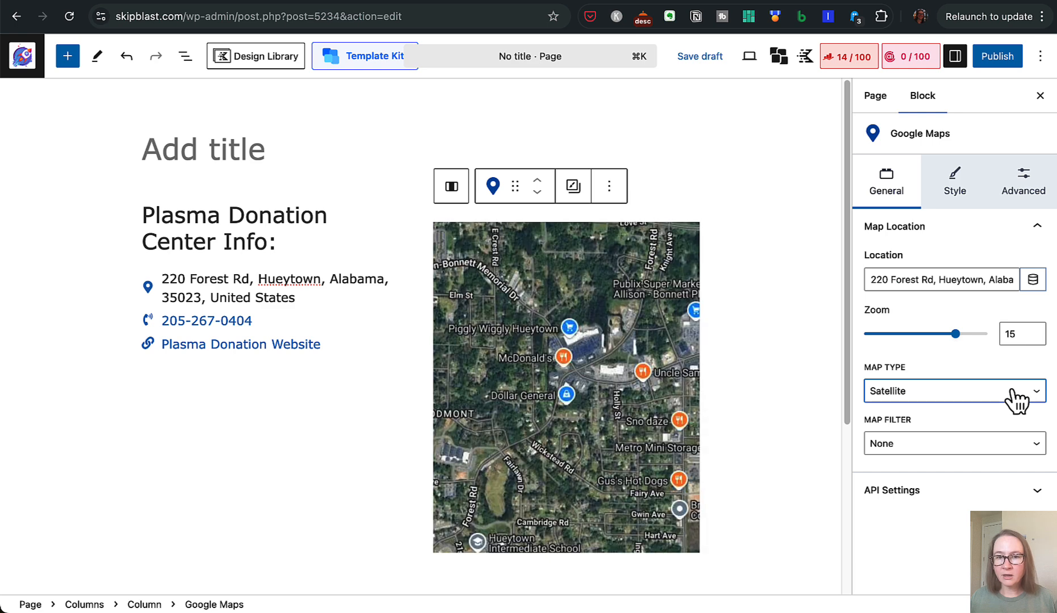
left_click(990, 392)
left_click(986, 377)
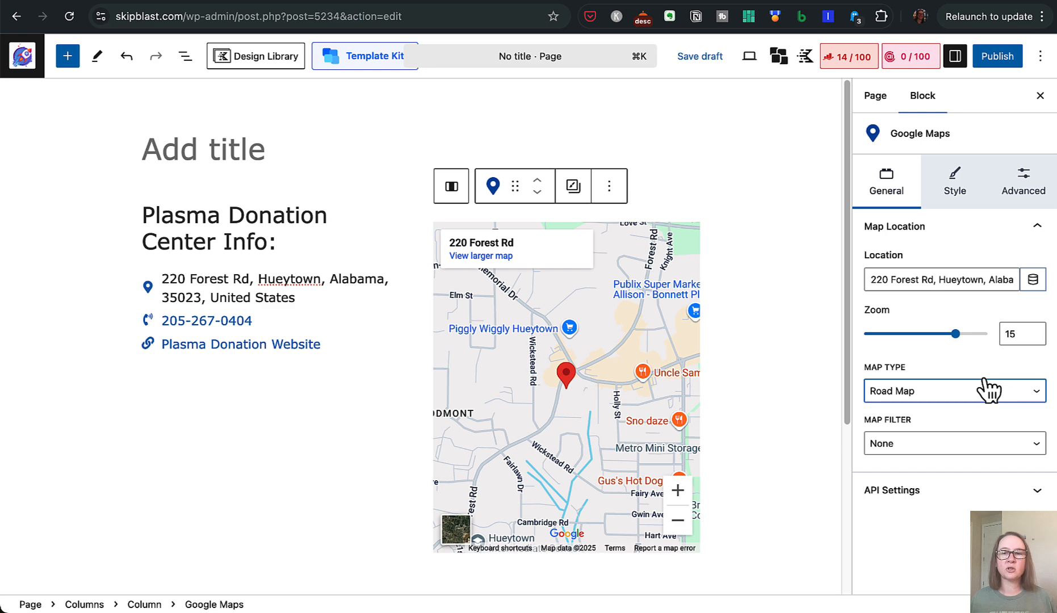
- Review the map block's API settings and its container size options
left_click(1027, 493)
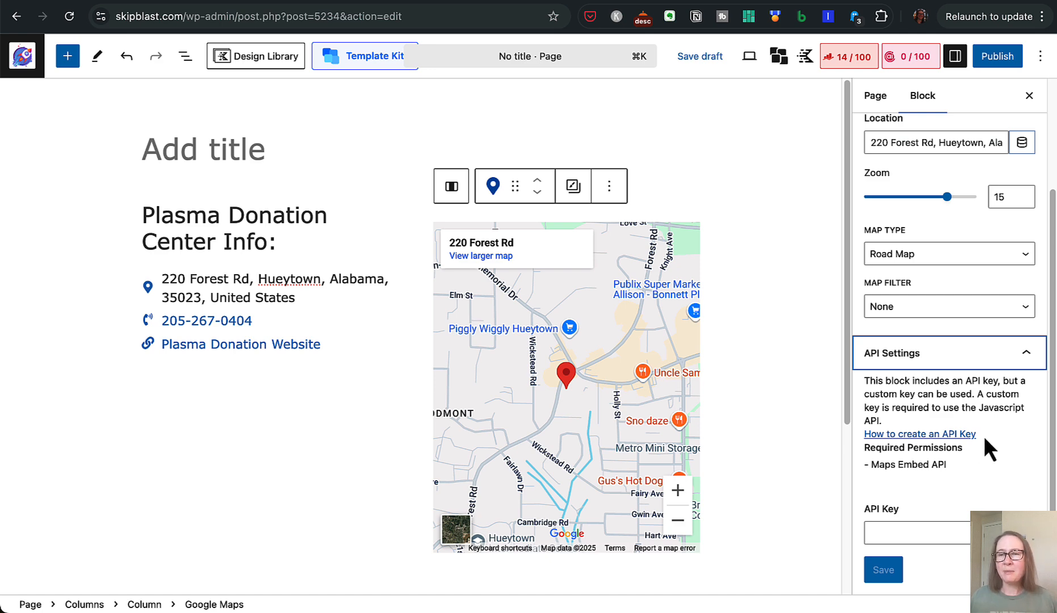
left_click(1034, 356)
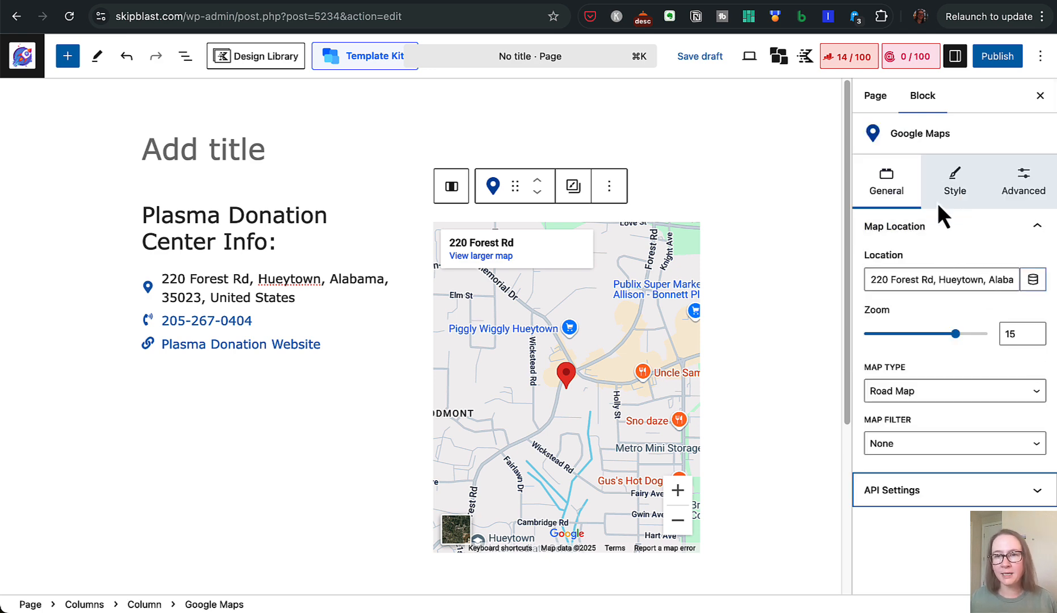
left_click(954, 193)
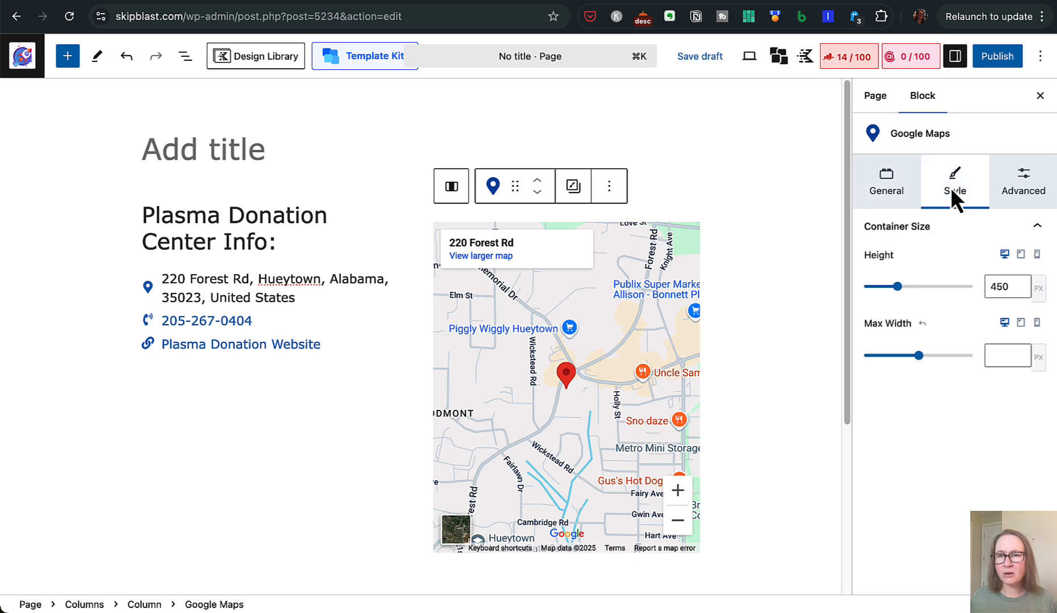
mouse_move(896, 287)
left_mouse_down()
mouse_move(876, 288)
mouse_move(899, 291)
left_mouse_up()
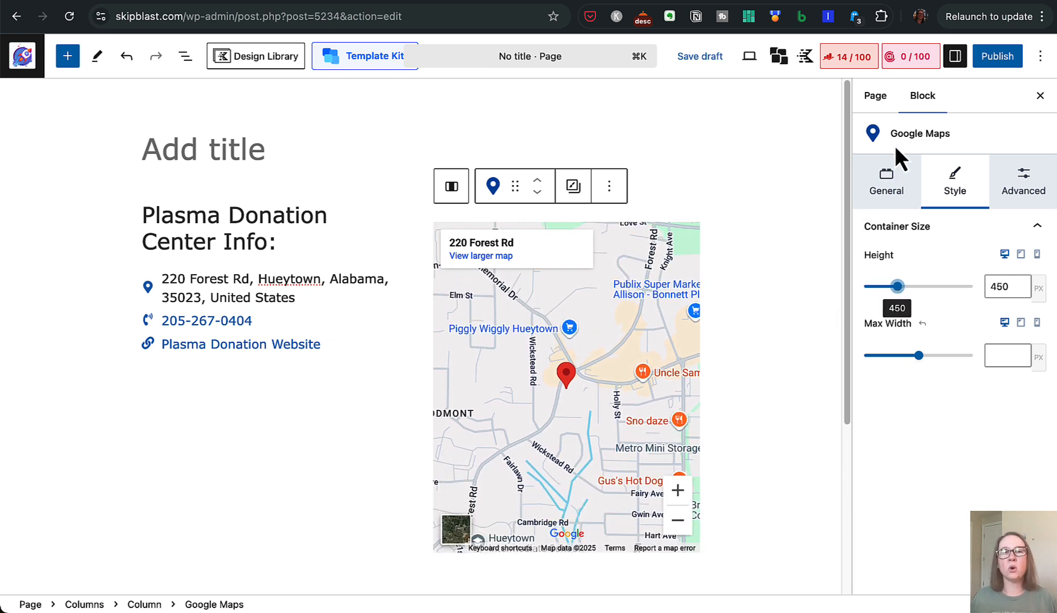
- Check the opening hours card on the listing and add an Icon List block below the contact details in the first column
left_click(956, 0)
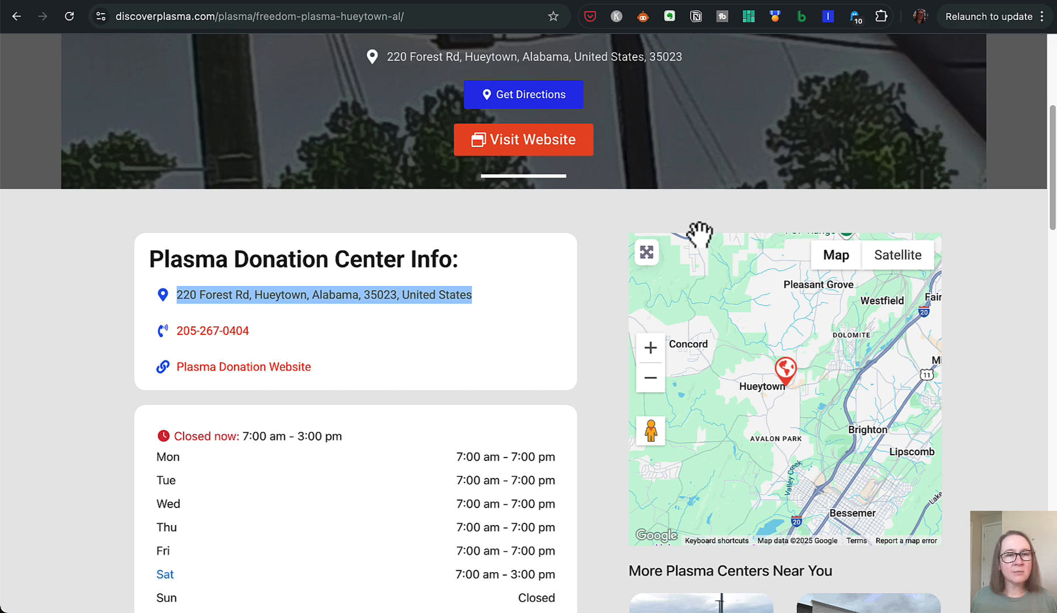
scroll(585, 334, "down", 1)
scroll(570, 346, "down", 1)
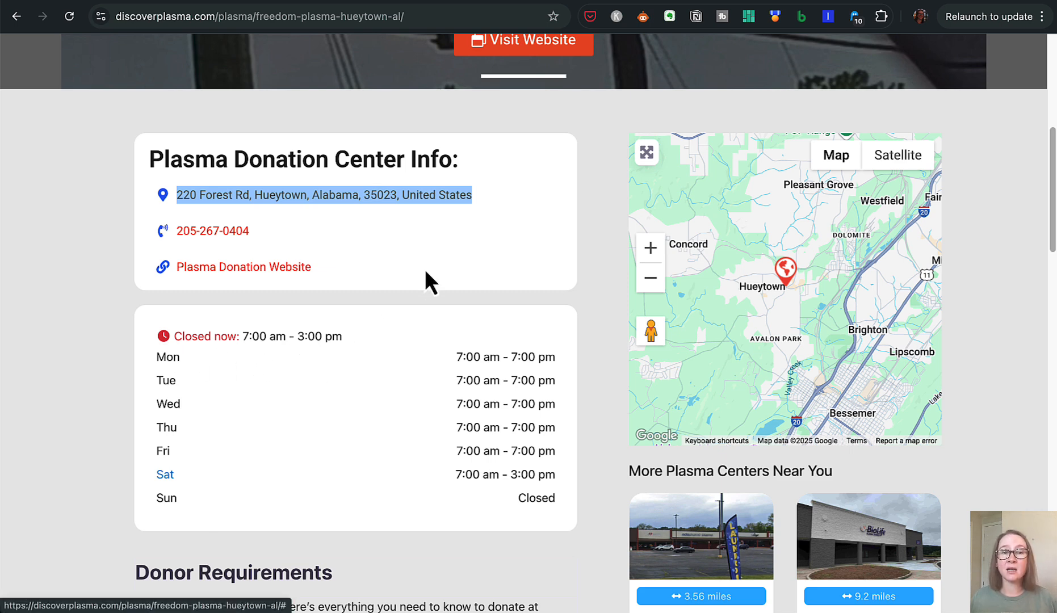
left_click(932, 0)
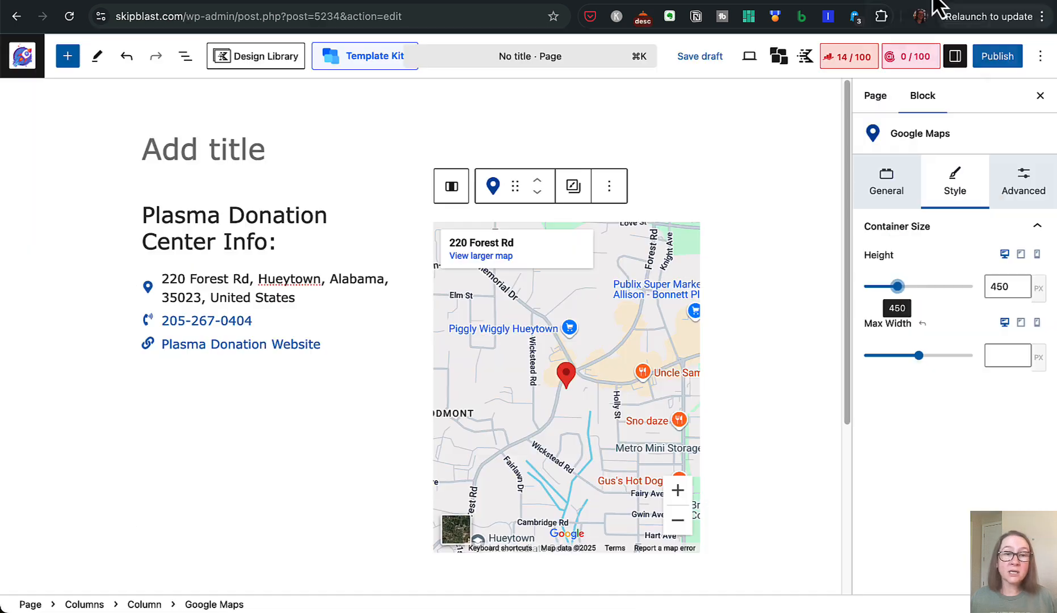
left_click(252, 377)
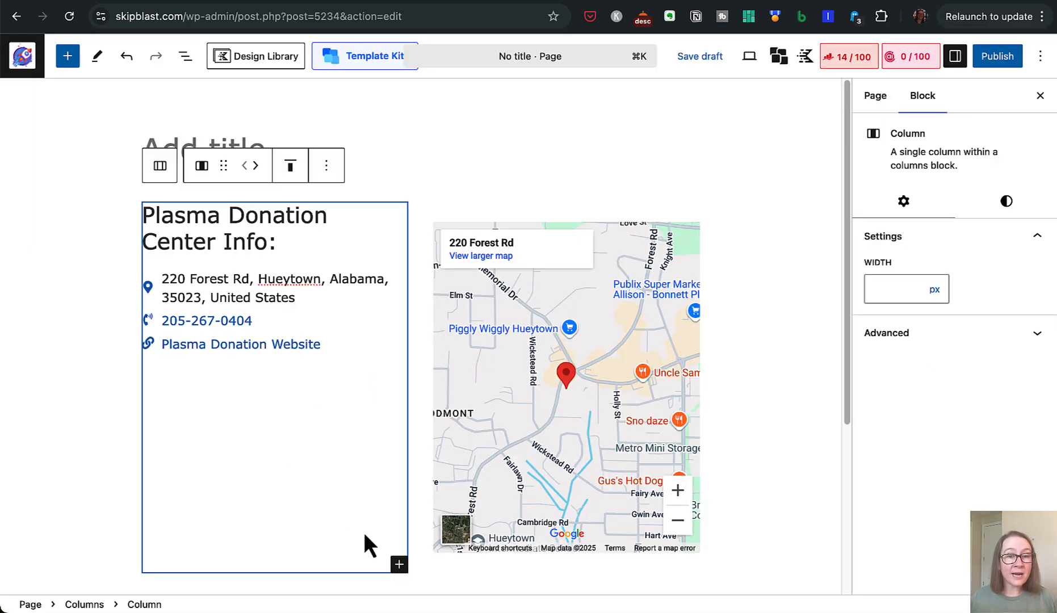
left_click(400, 566)
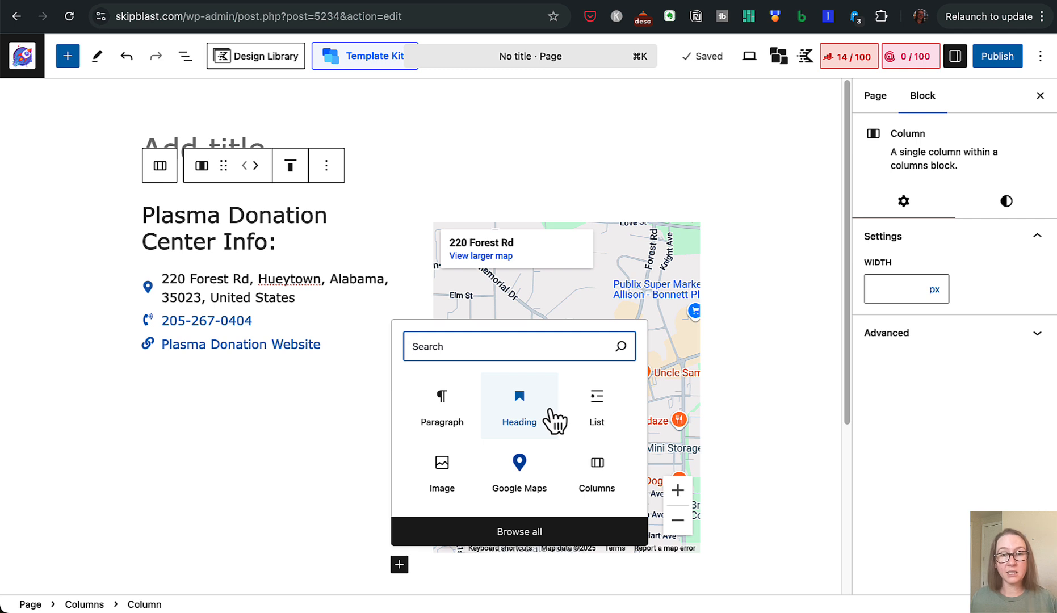
type("list")
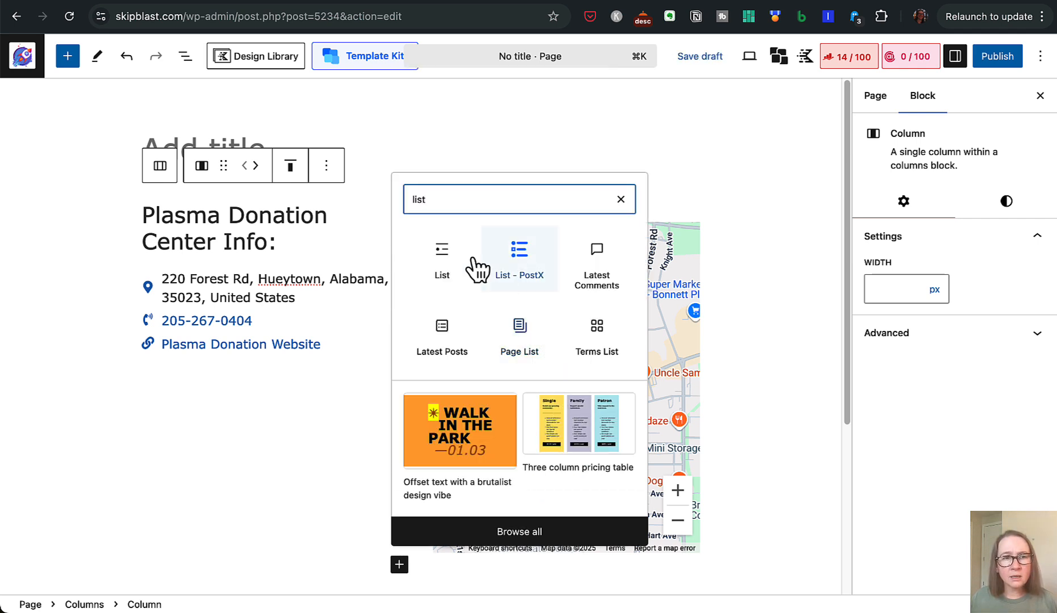
left_click(412, 199)
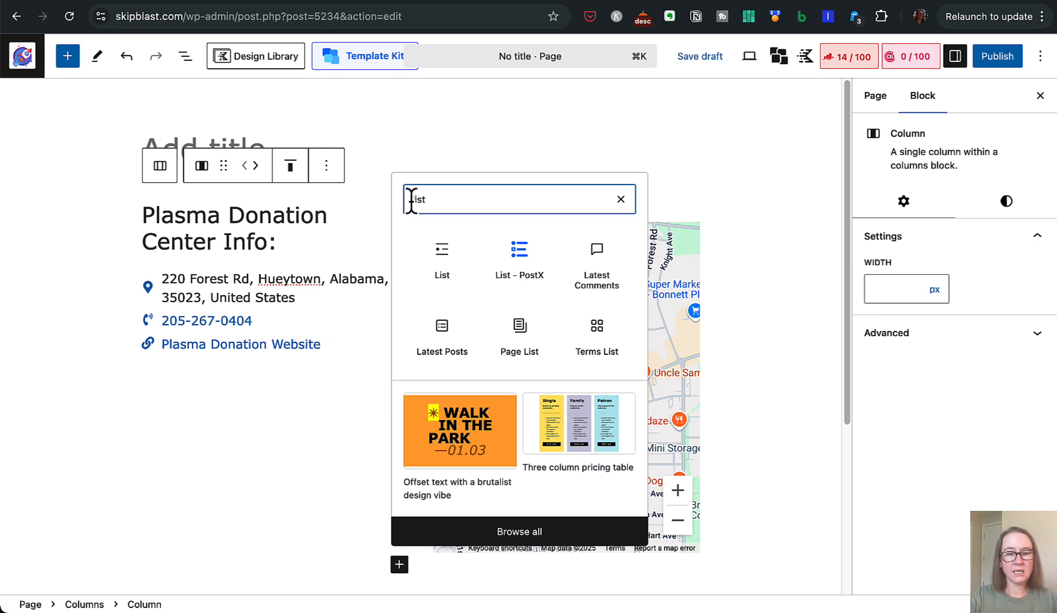
type("icon")
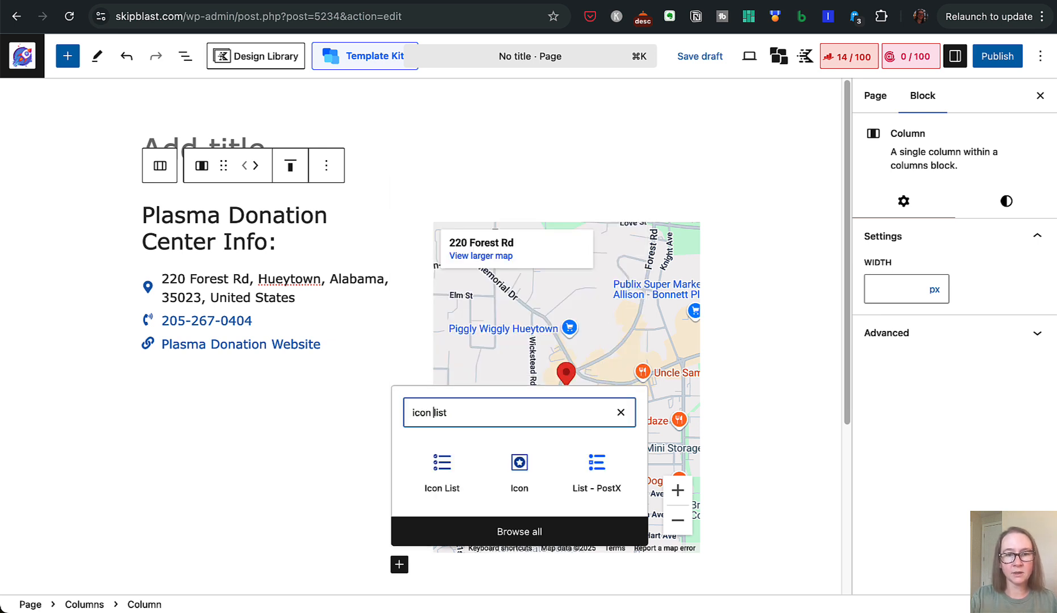
left_click(452, 481)
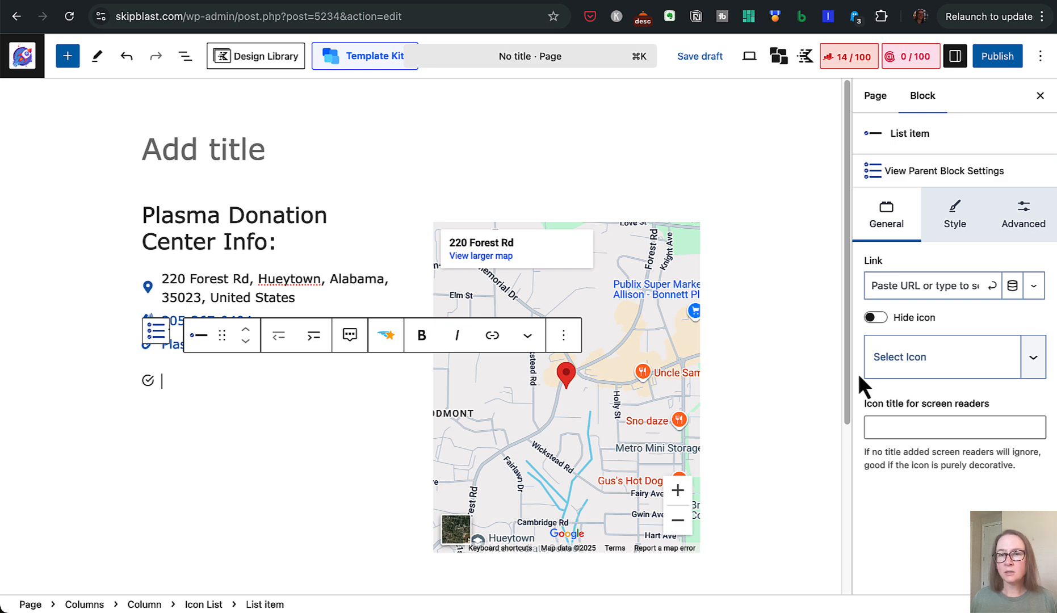
- Set the new list item's icon to the solid clock and check the opening hours on the listing
left_click(996, 367)
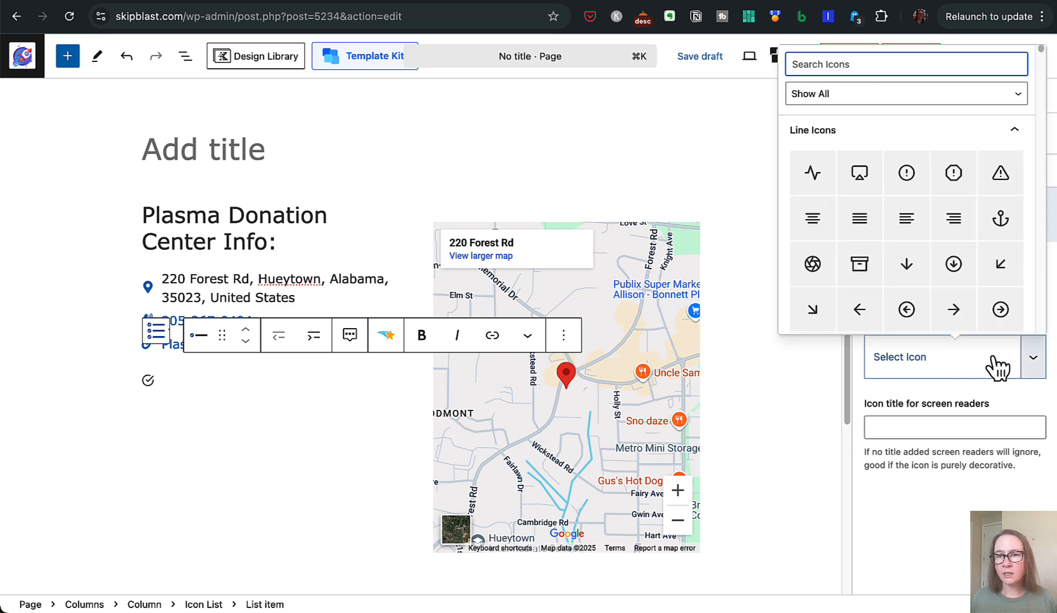
type("clock")
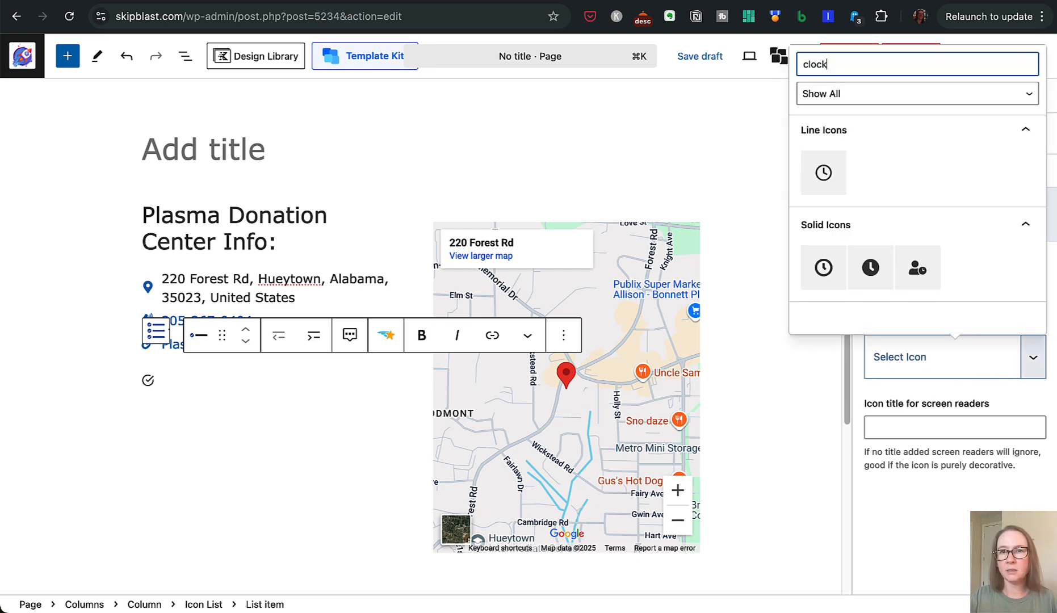
left_click(870, 267)
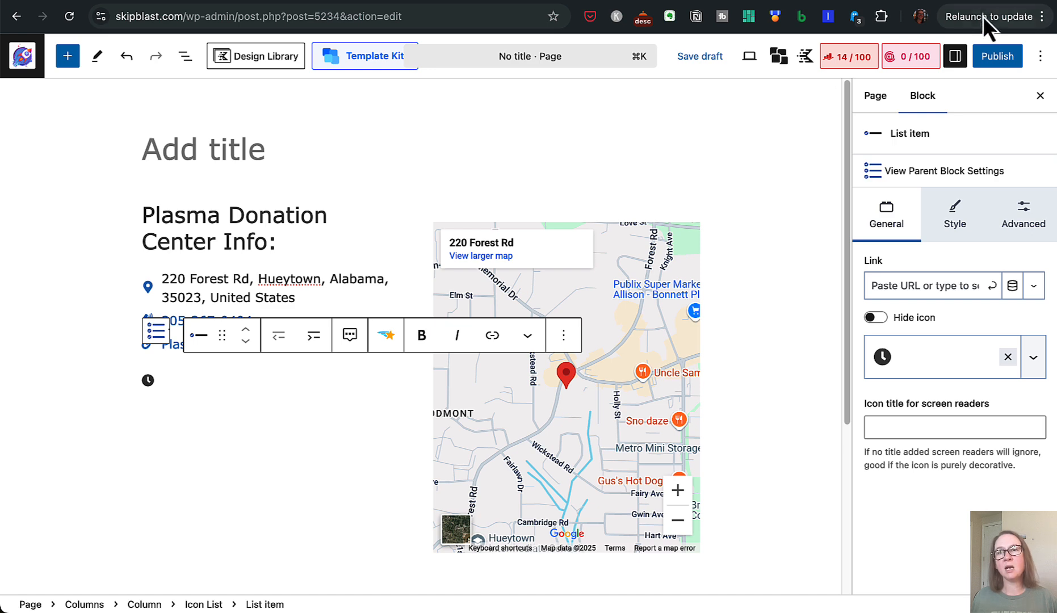
left_click(963, 2)
scroll(648, 278, "down", 2)
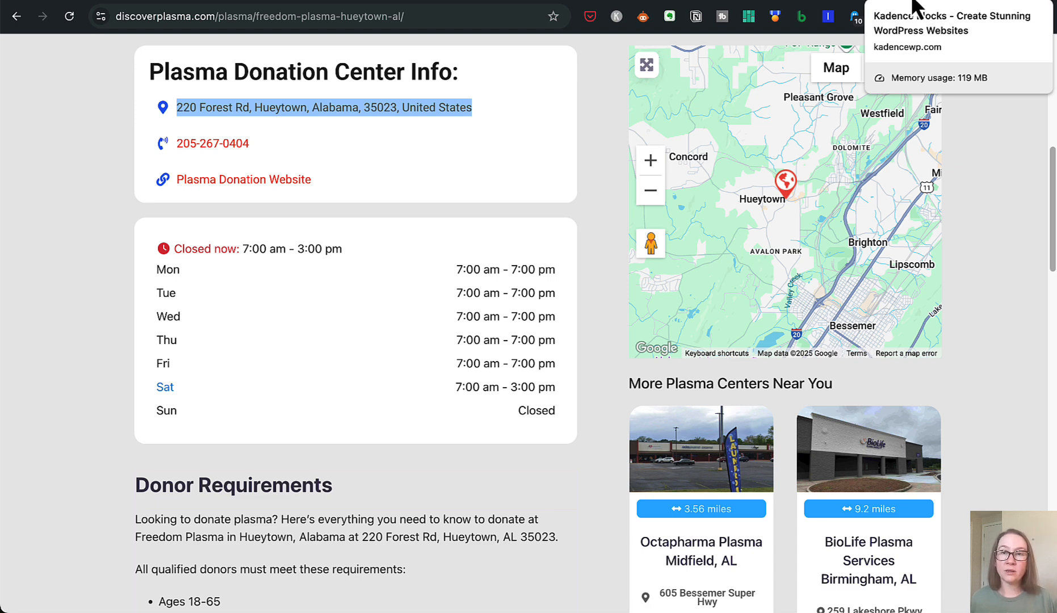
- Return to the page editor, preview the draft page in a new tab and compare it with the Discover Plasma listing
left_click(915, 5)
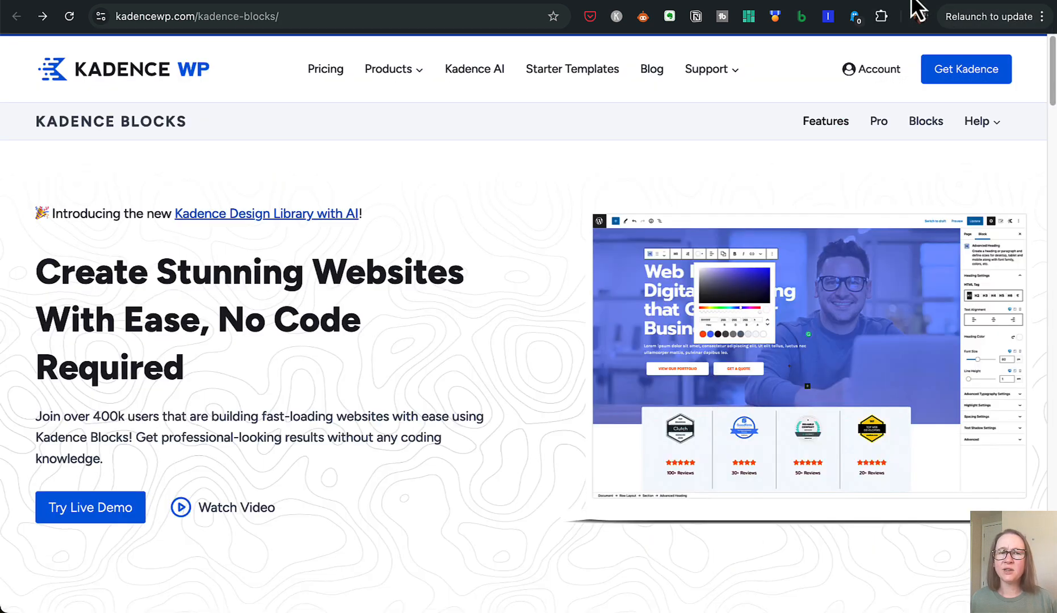
left_click(933, 7)
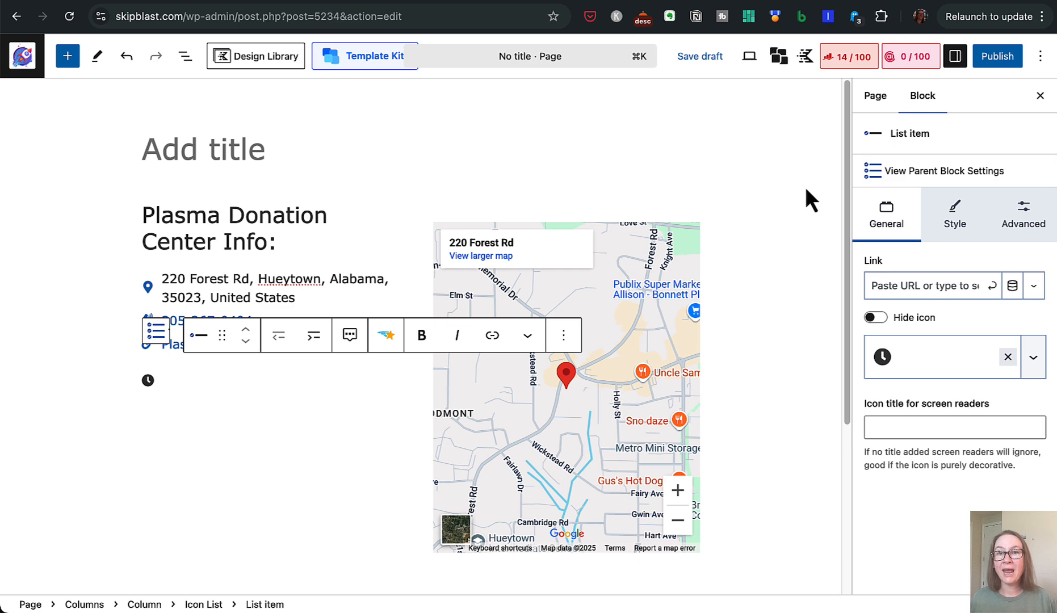
left_click(627, 157)
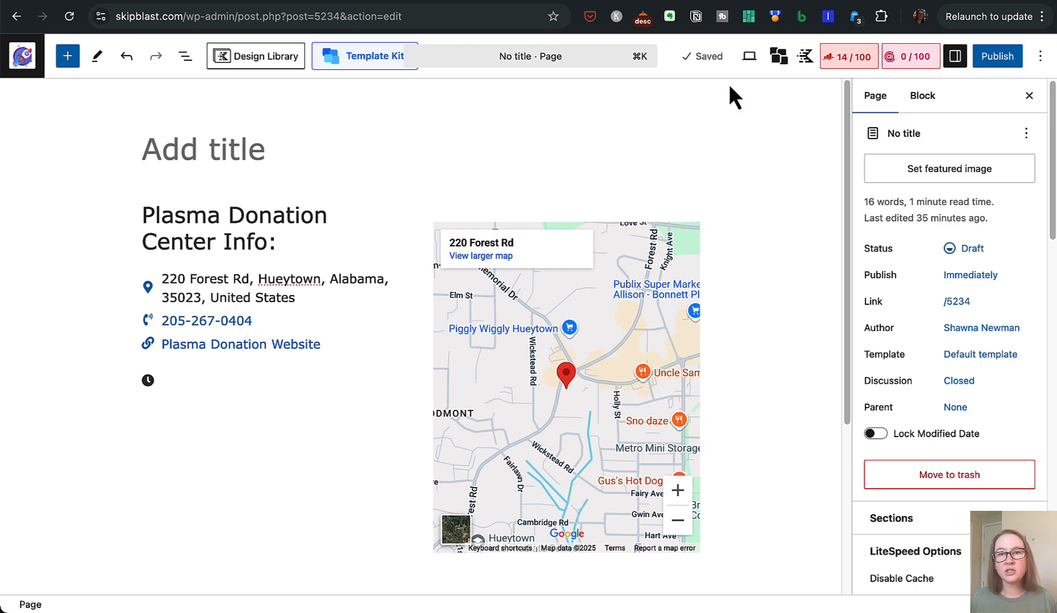
left_click(749, 58)
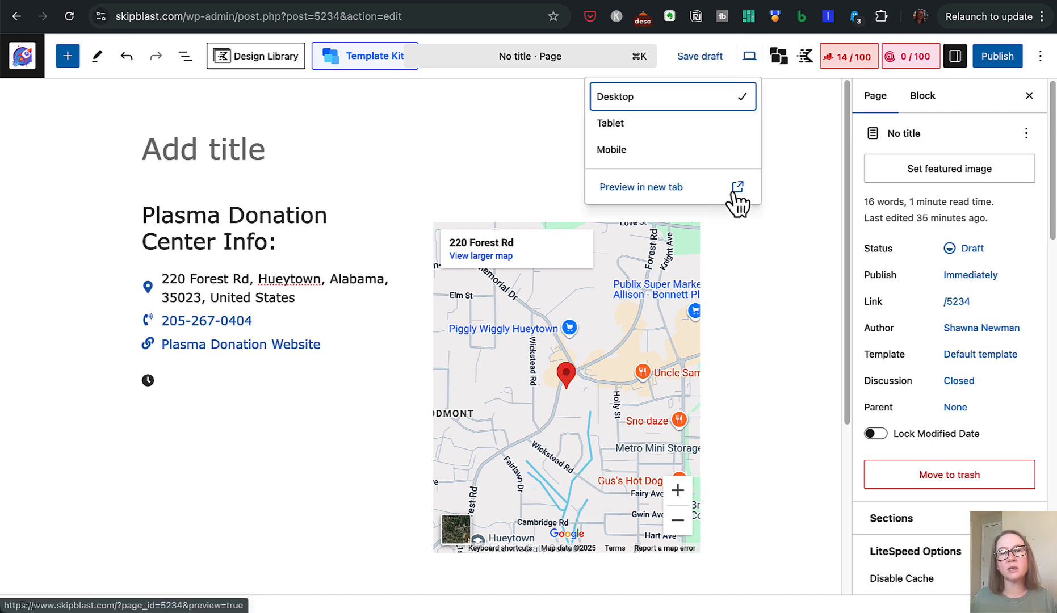
left_click(738, 188)
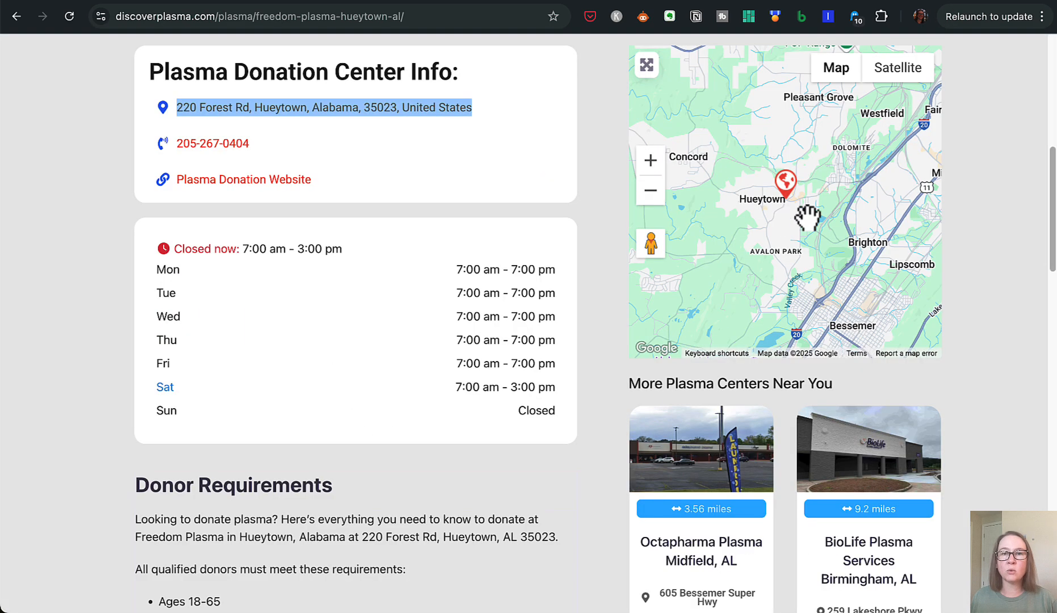
scroll(795, 225, "up", 2)
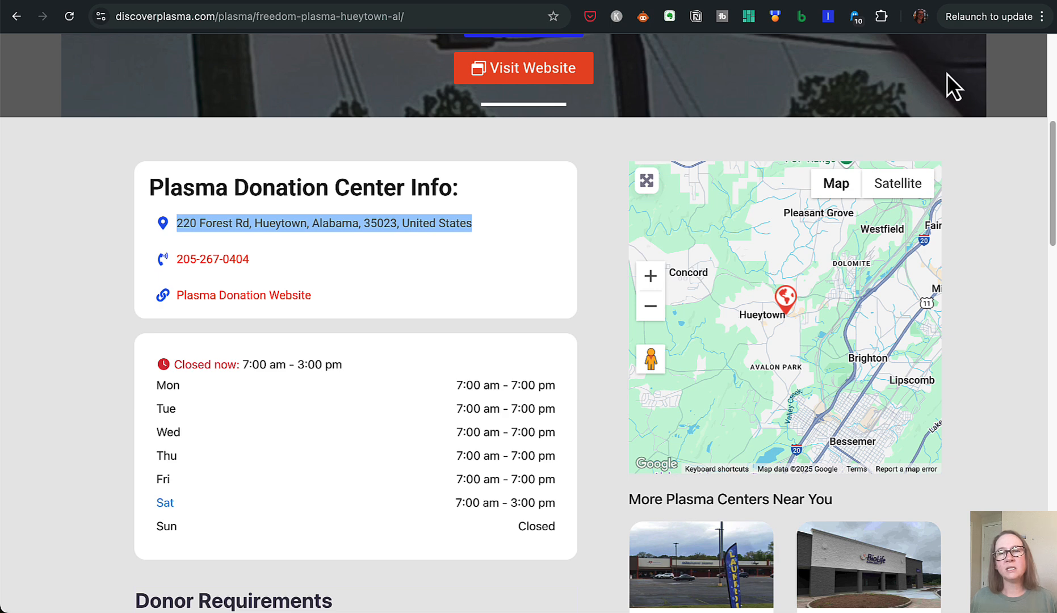
left_click(927, 0)
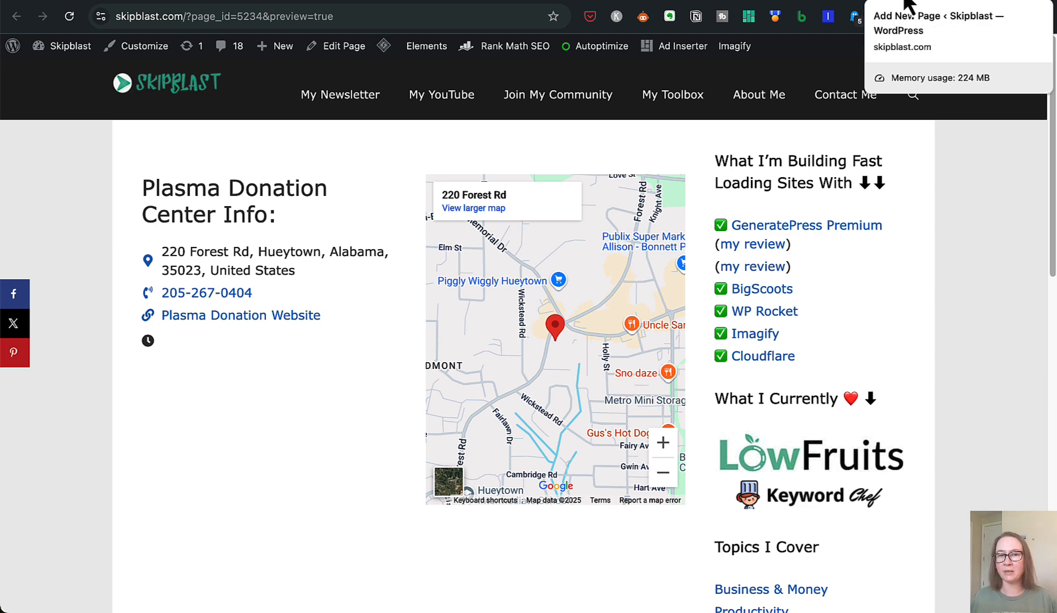
- Insert an Image block between the Plasma Donation Center Info heading and the contact details in the first column
left_click(908, 5)
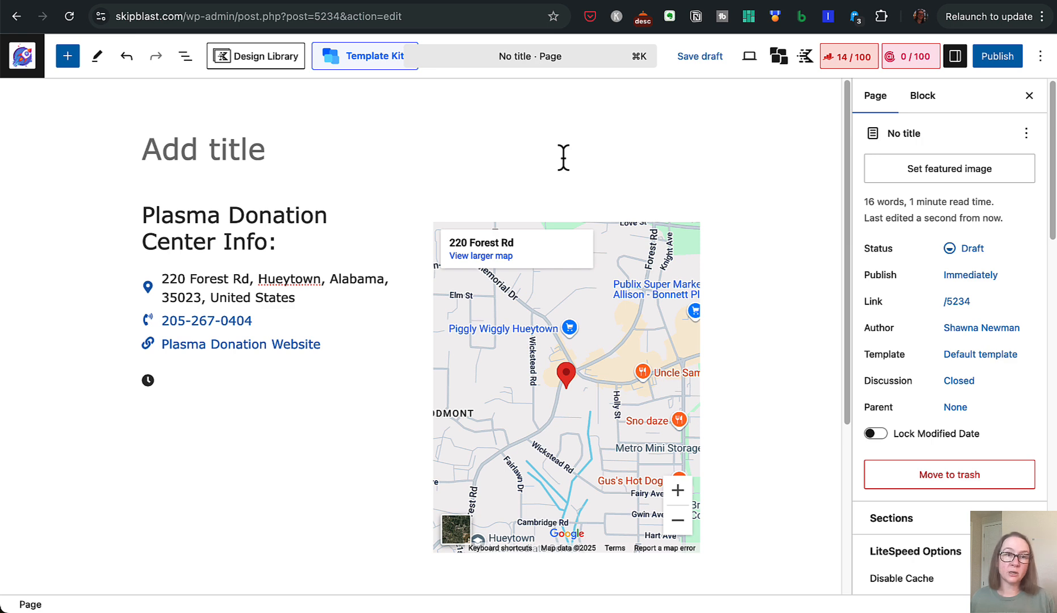
left_click(276, 262)
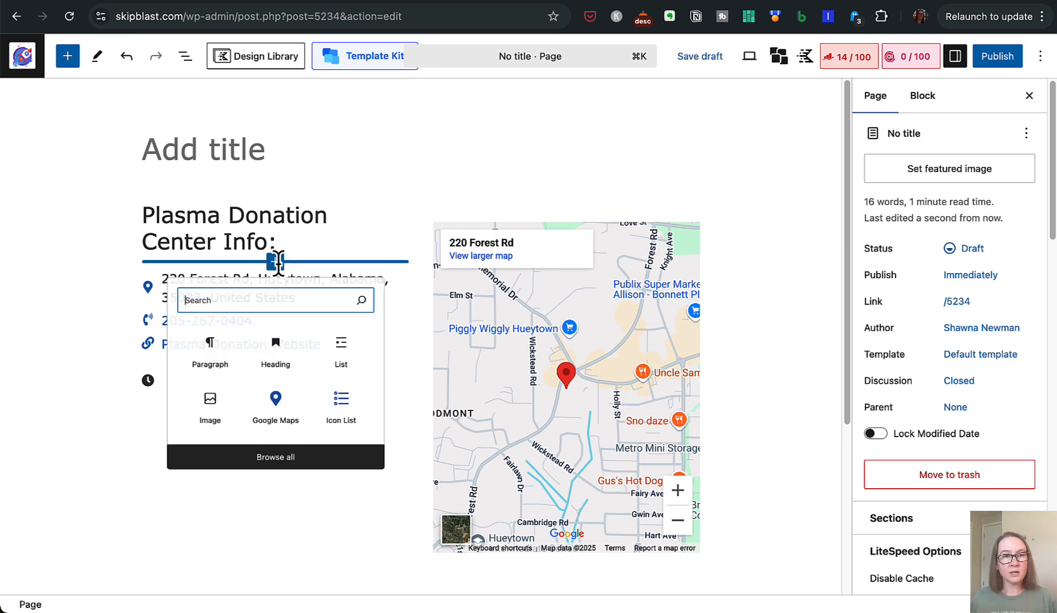
left_click(204, 430)
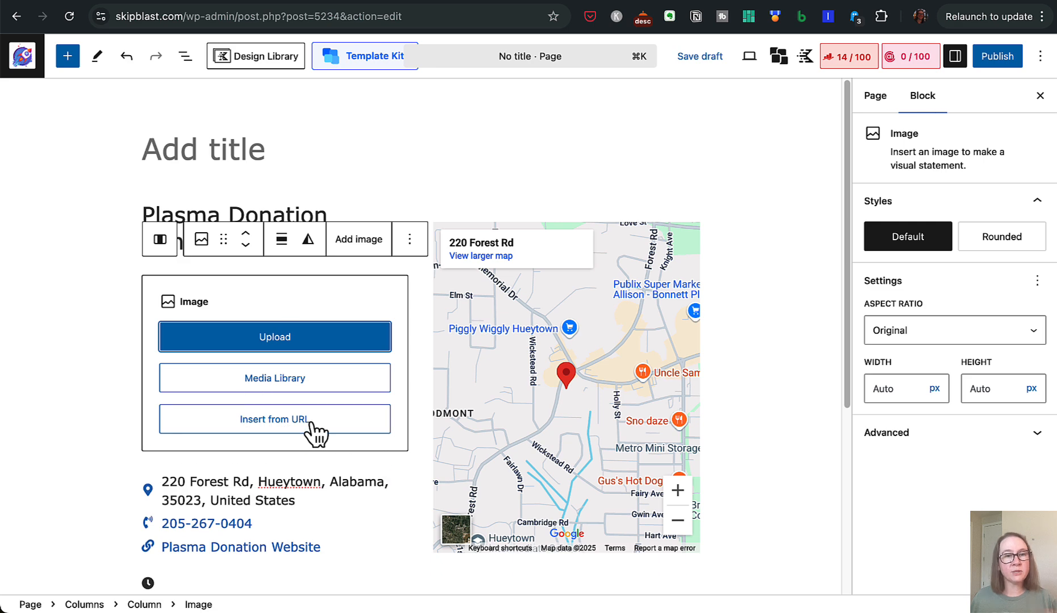
mouse_move(340, 463)
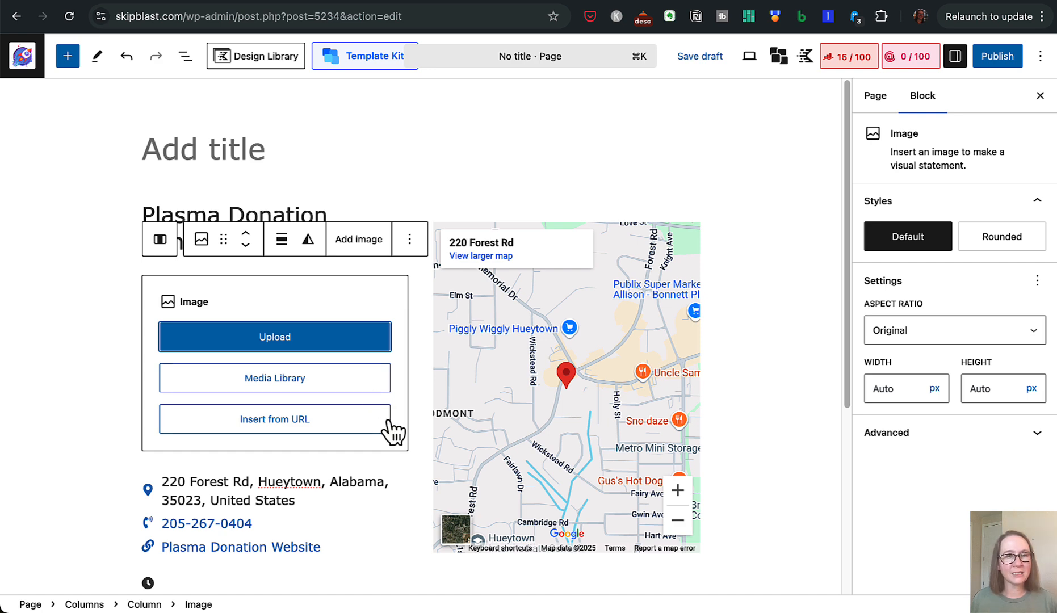
- View the details of the Duplicate Post plugin in the plugin search results and switch to the Kadence Blocks website
mouse_move(418, 438)
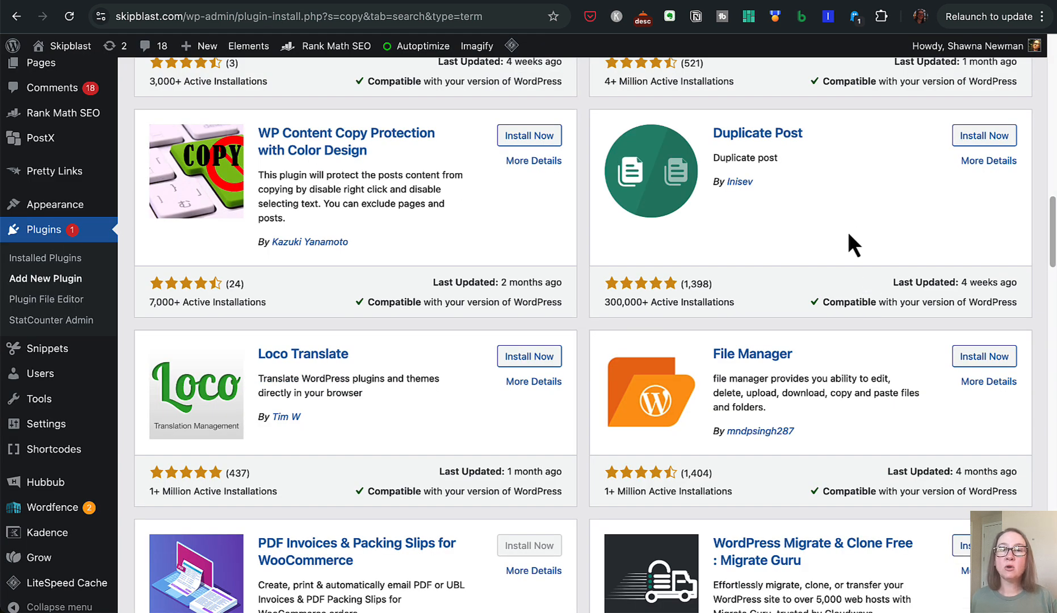
left_click(794, 138)
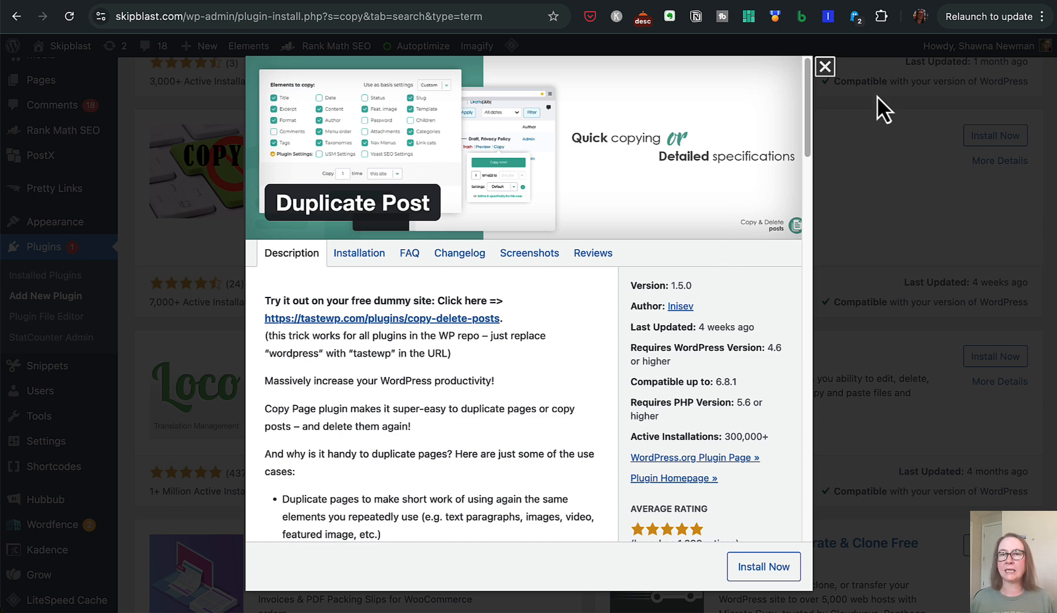
left_click(887, 0)
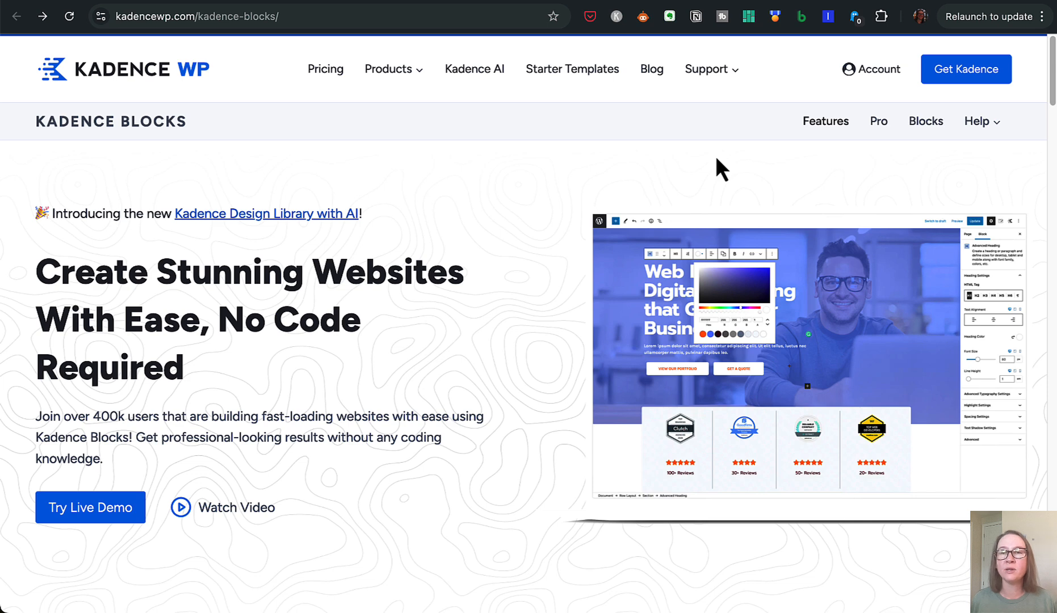
- Look at the draft page preview again, return to the Discover Plasma listing and clear its address text selection
left_click(927, 0)
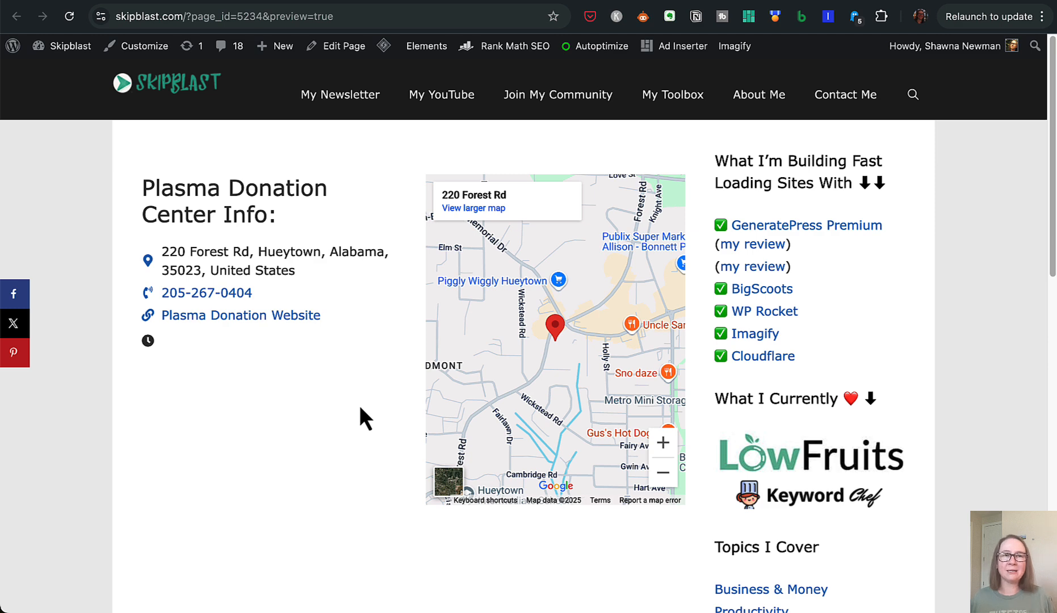
left_click(940, 0)
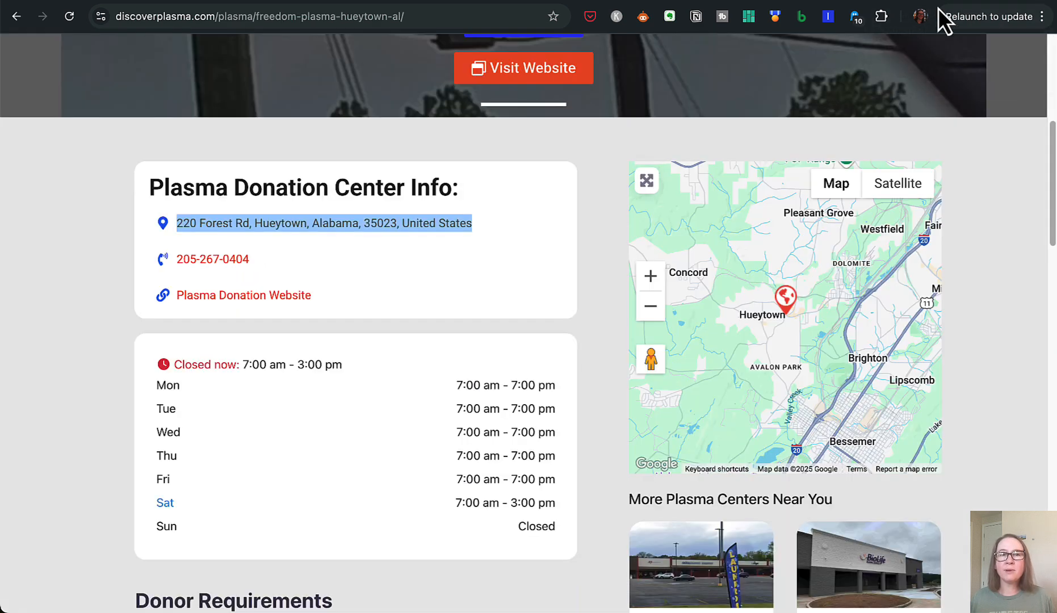
left_click(1001, 212)
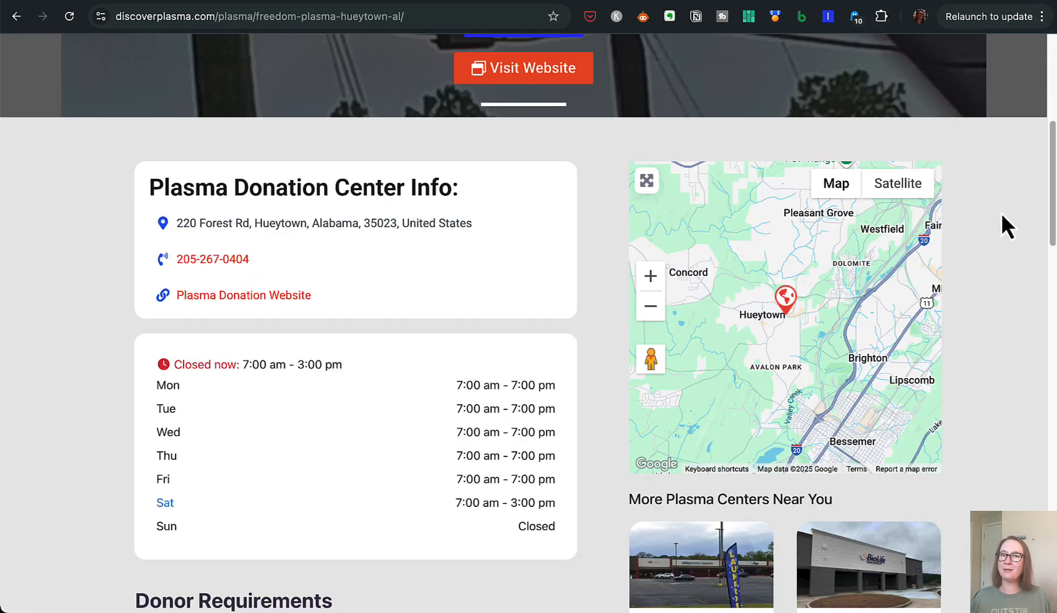